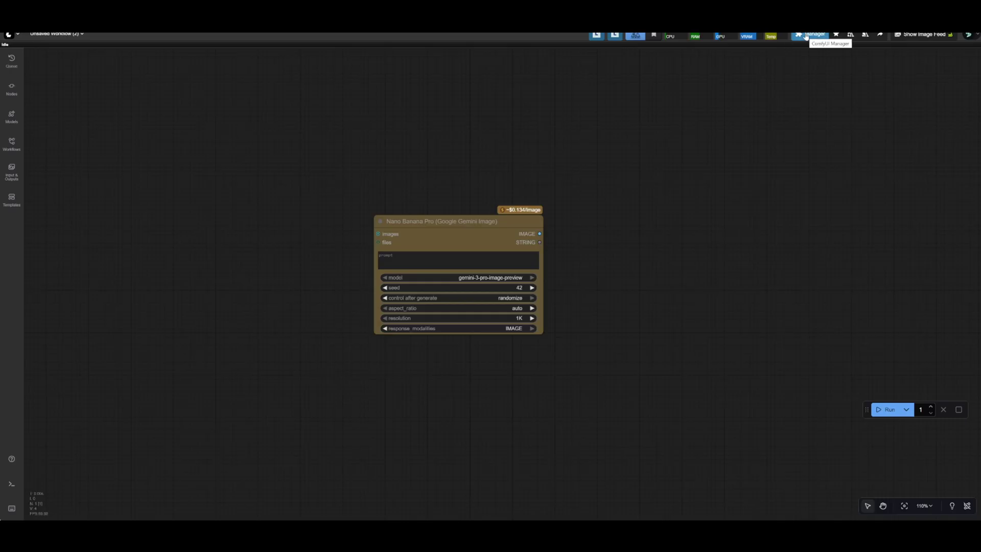
Open the ComfyUI Manager and look over its update and restart options.
left_click(810, 38)
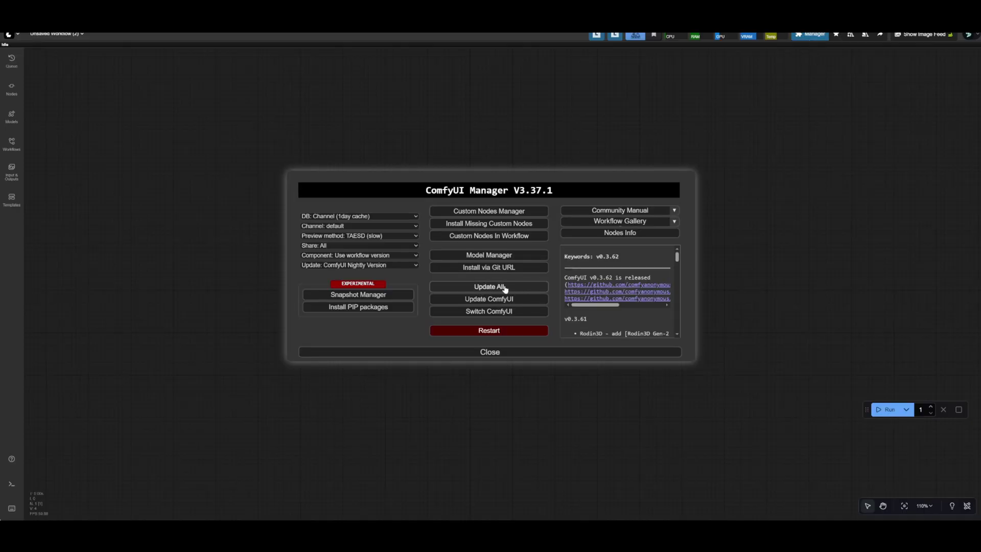
left_click(486, 333)
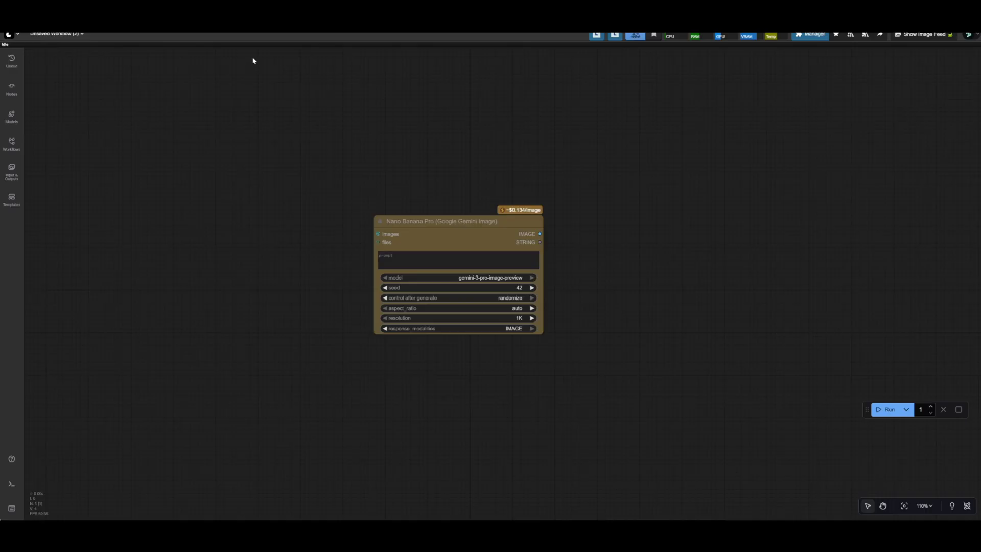
Search the nodes for nano banana and add the Nano Banana Pro (Google Gemini Image) node.
left_click_drag(259, 159, 273, 158)
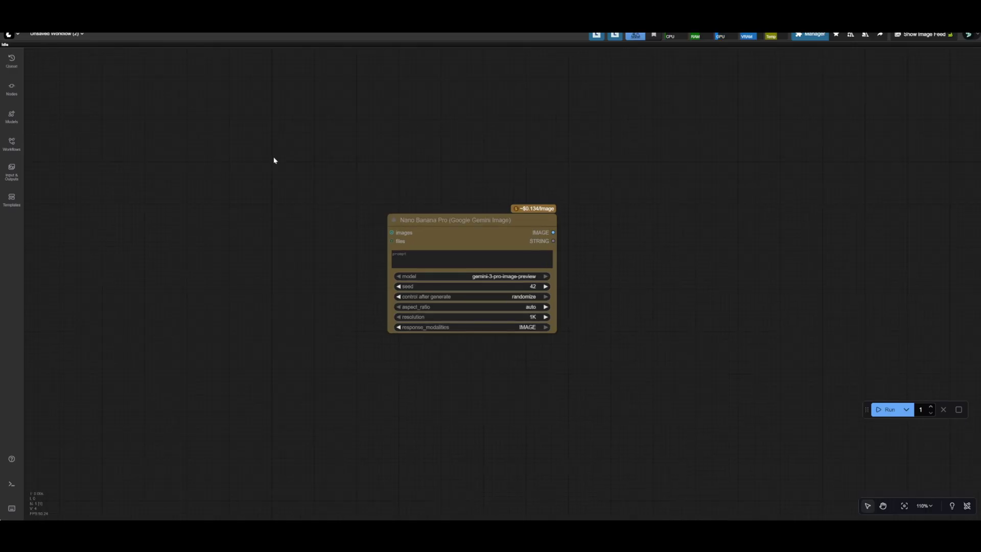
double_click(275, 158)
type("nano banana")
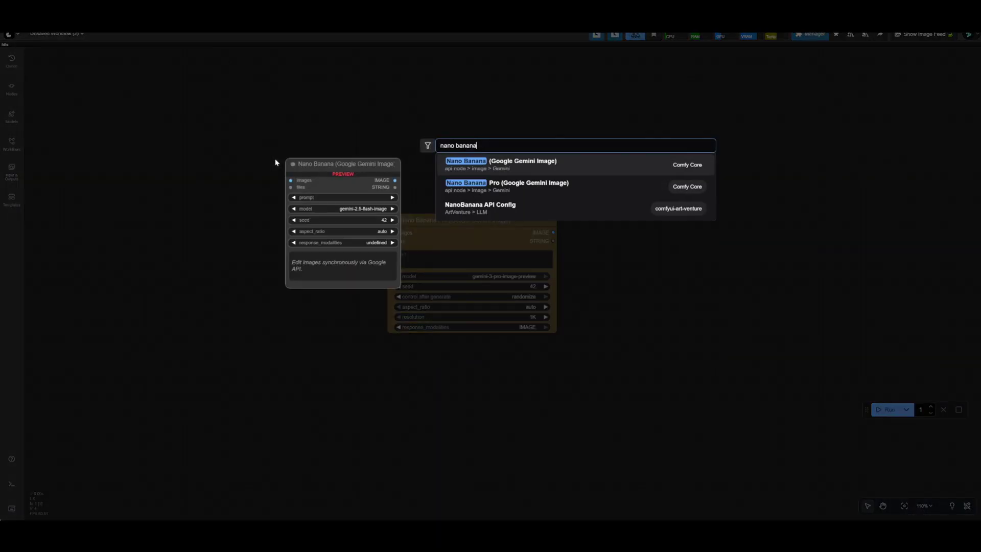
left_click(502, 187)
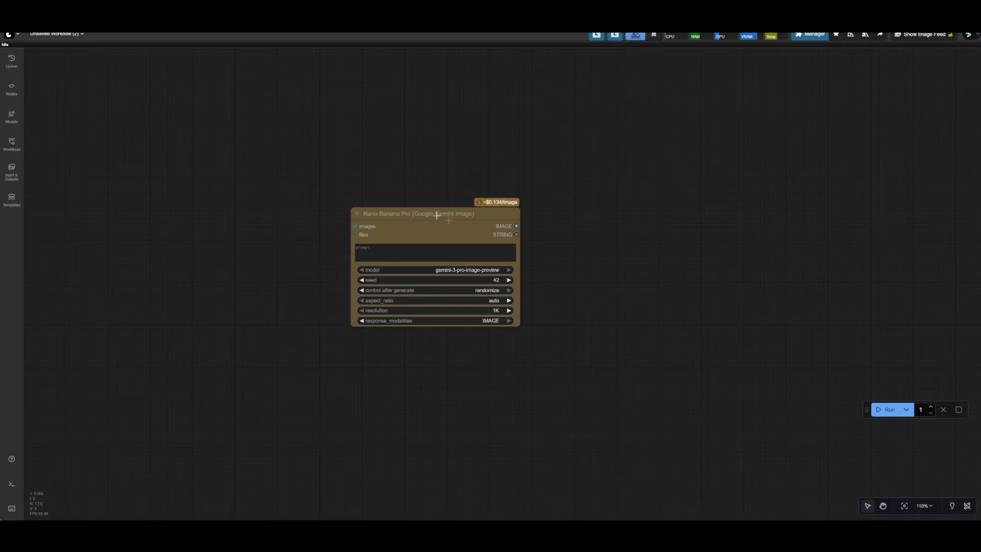
scroll(416, 214, "up", 3)
left_click_drag(392, 217, 387, 203)
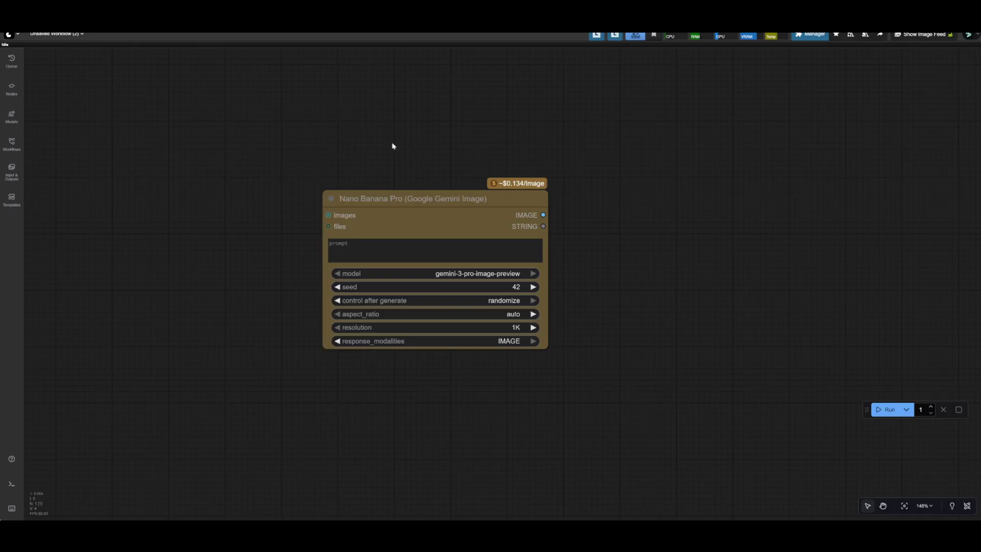
View the User page of the settings, including the sign-in details, and close the settings.
left_click_drag(407, 148, 444, 150)
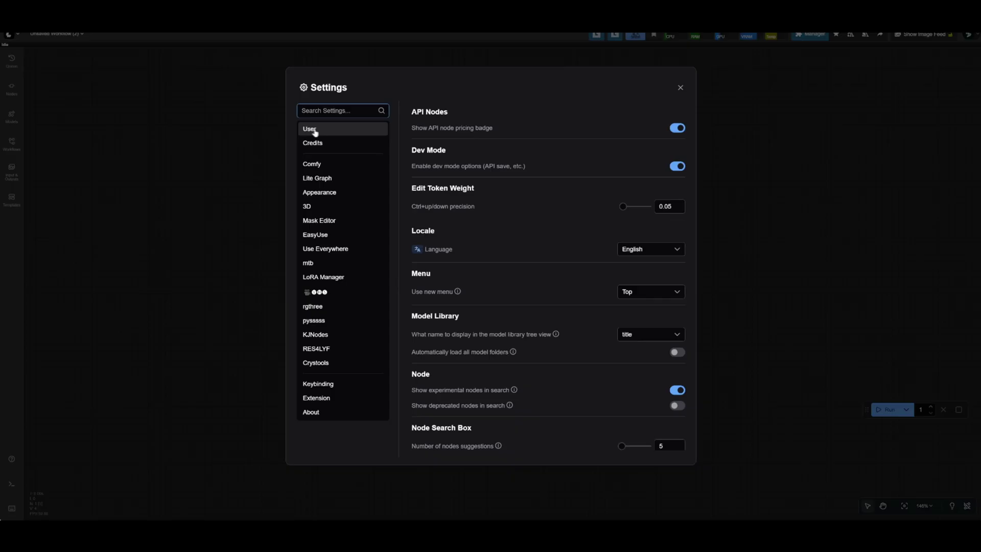
left_click(313, 131)
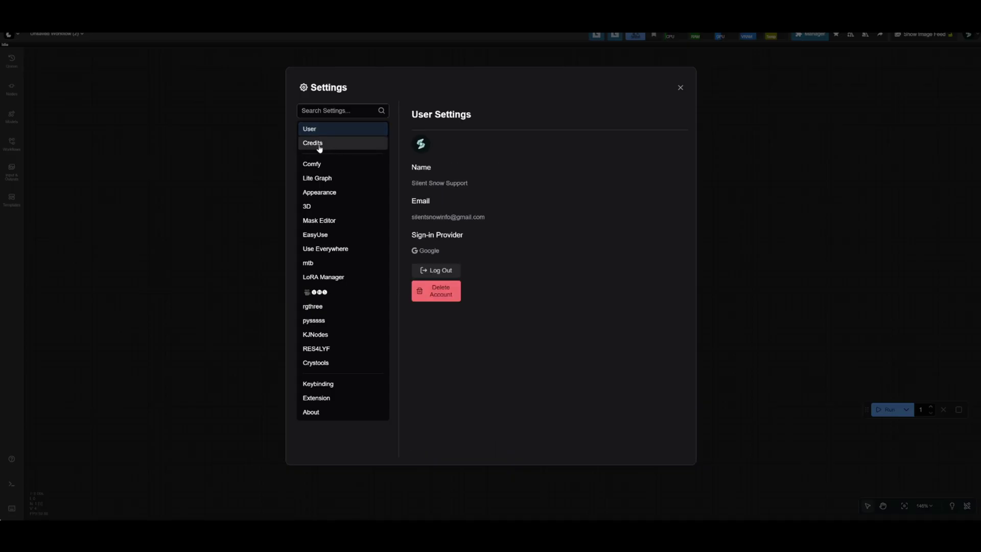
key("Escape")
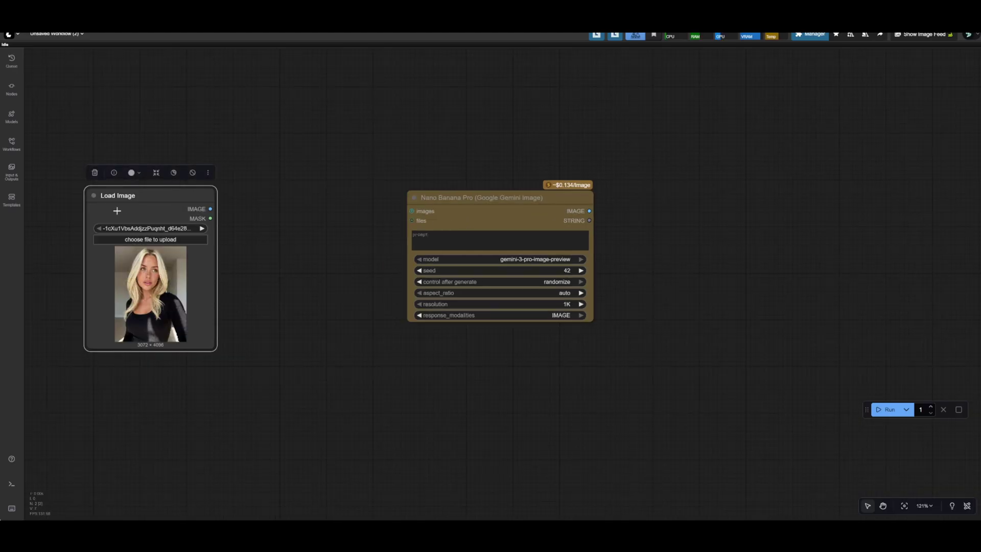
Duplicate the Load Image node with the portrait and place the copy beside the original.
left_click_drag(126, 206, 112, 193)
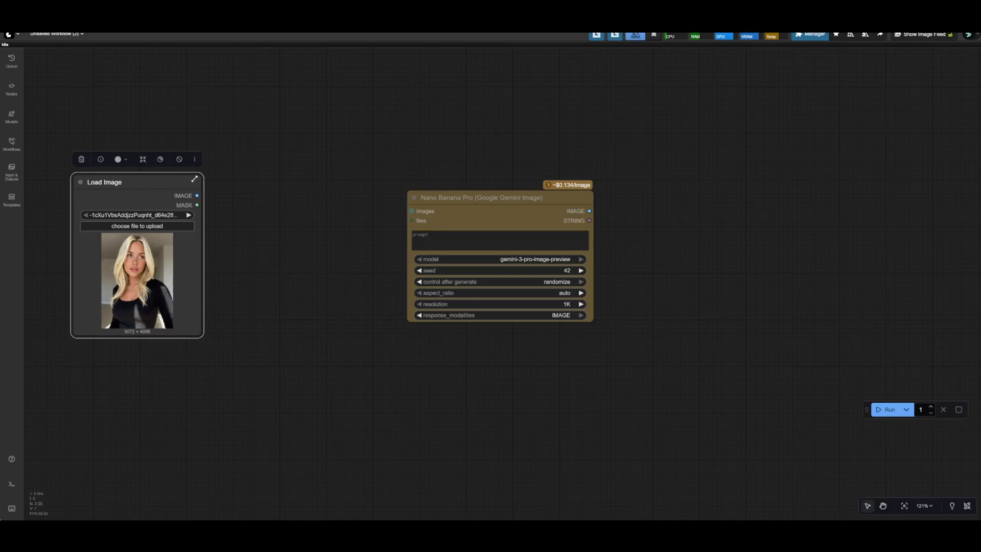
left_click(308, 261)
left_click_drag(134, 197, 271, 197)
left_click(140, 195, "shift")
left_click_drag(140, 195, 87, 132)
scroll(416, 249, "down", 2)
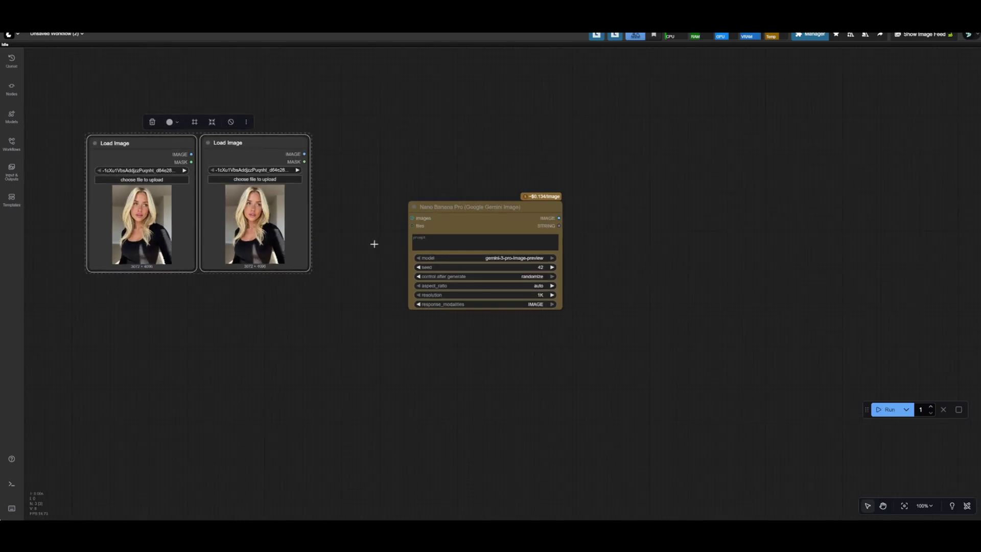
Stack the two Load Image nodes vertically and move the Nano Banana Pro node farther away from them.
left_click_drag(265, 238, 363, 248)
left_click_drag(360, 294, 292, 299)
left_click_drag(516, 223, 637, 184)
left_click(363, 265)
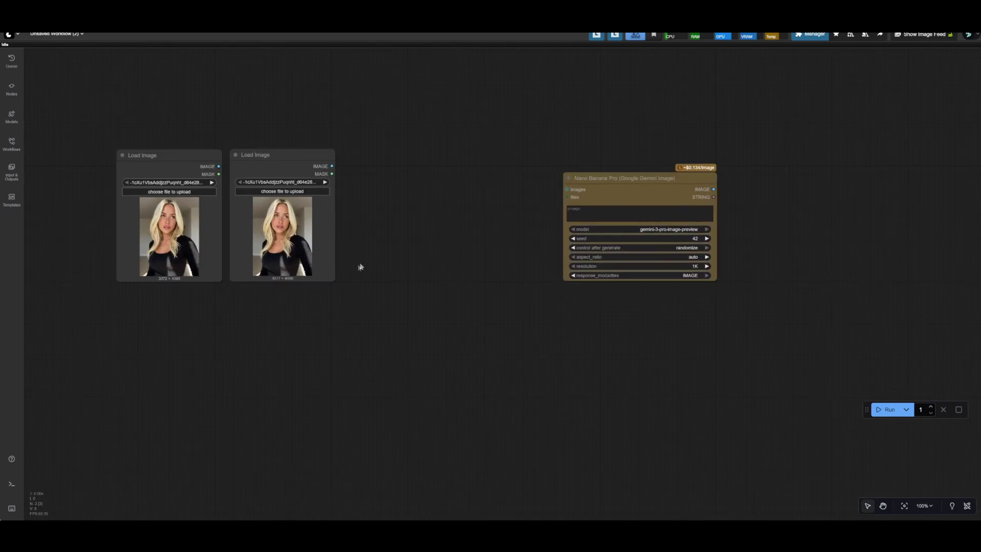
left_click_drag(363, 265, 346, 297)
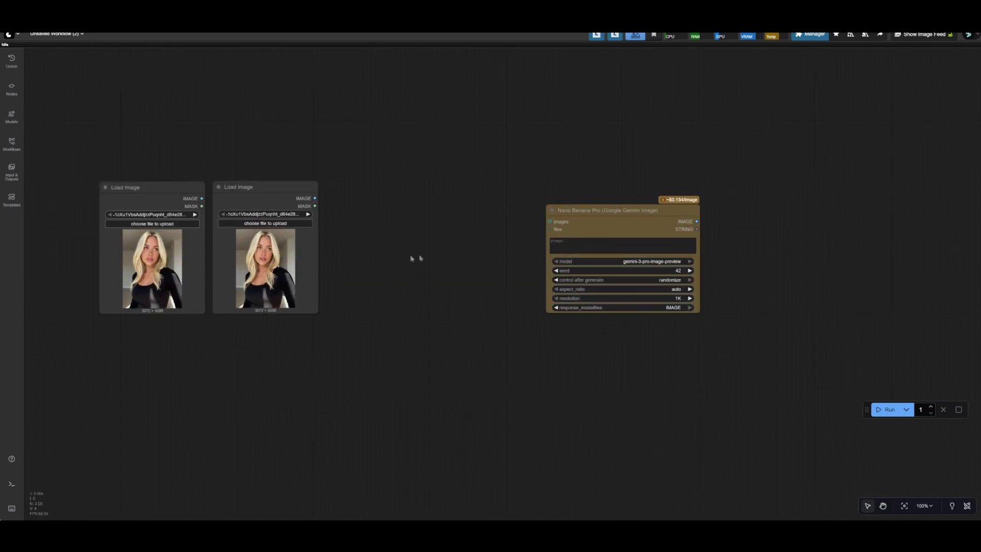
left_click_drag(377, 264, 384, 286)
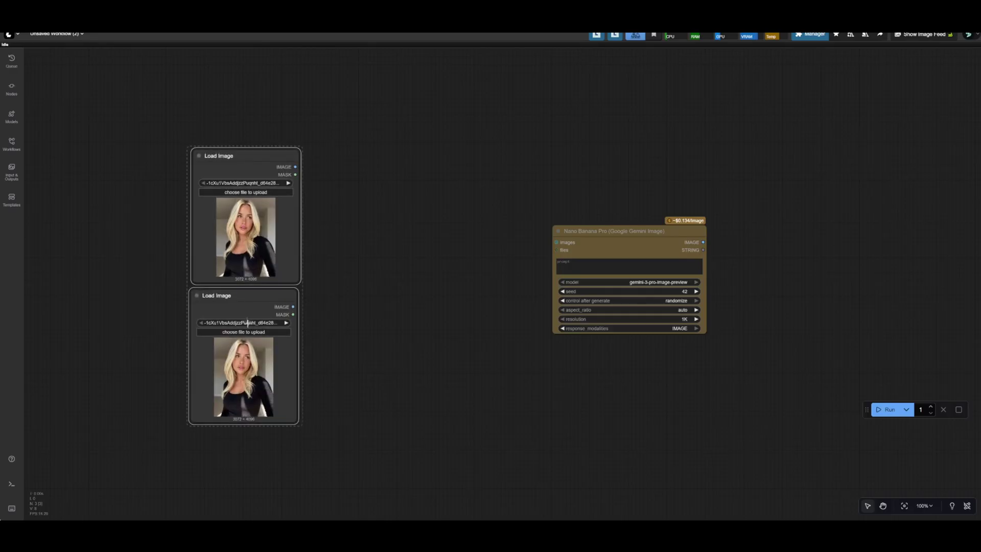
left_click_drag(247, 322, 249, 352)
left_click(350, 278)
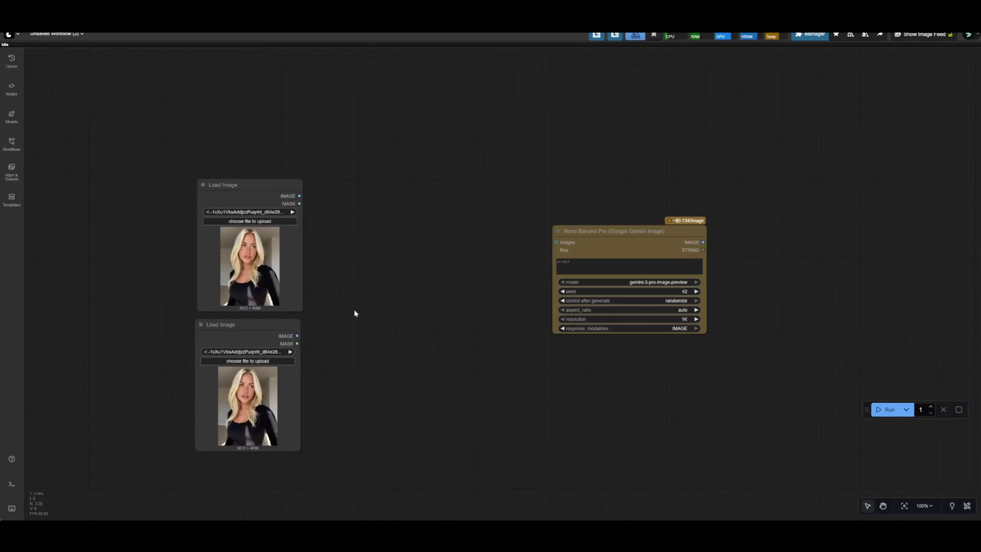
Add an Image Stitch node and connect the two Load Image outputs to its image_a and image_b inputs.
double_click(357, 312)
type("b")
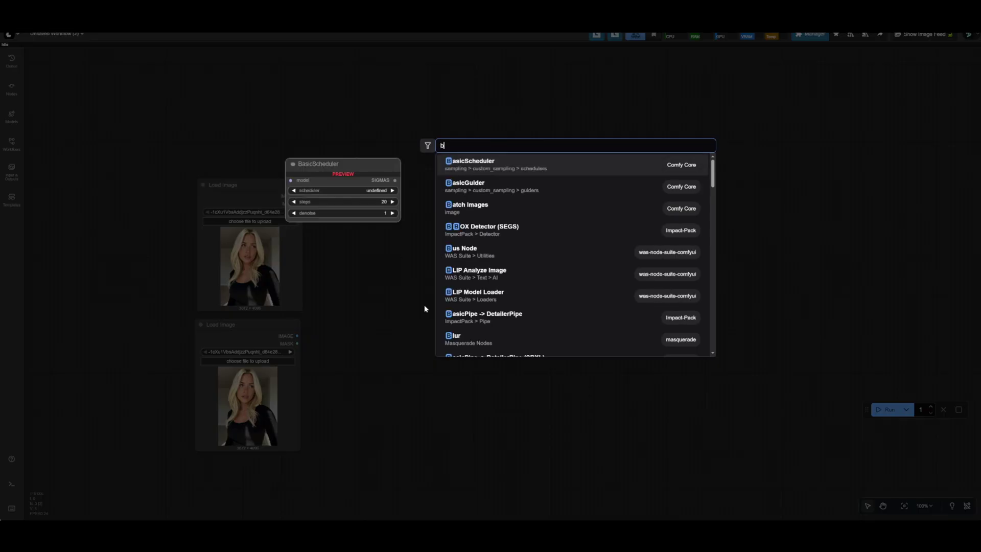
key("BackSpace")
left_click_drag(404, 292, 407, 220)
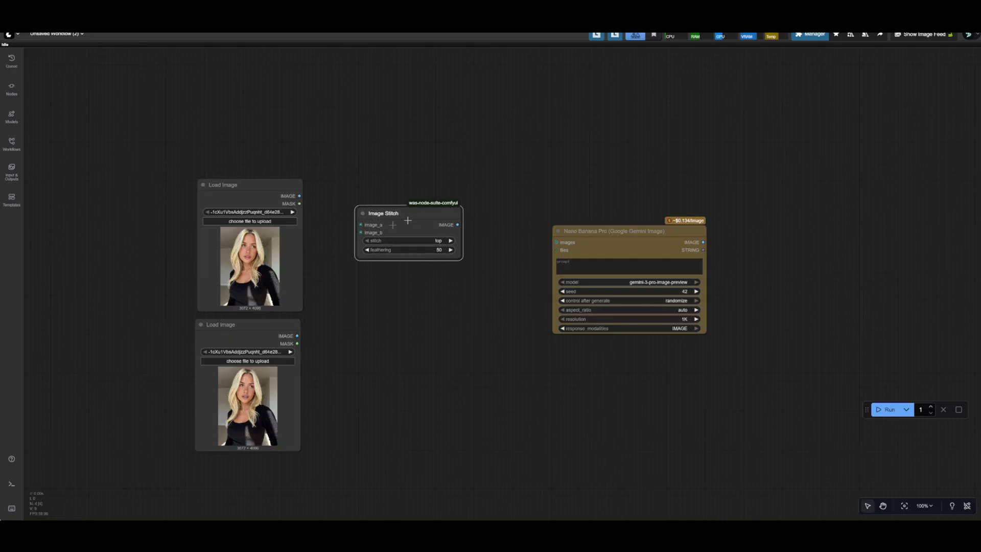
left_click(339, 227)
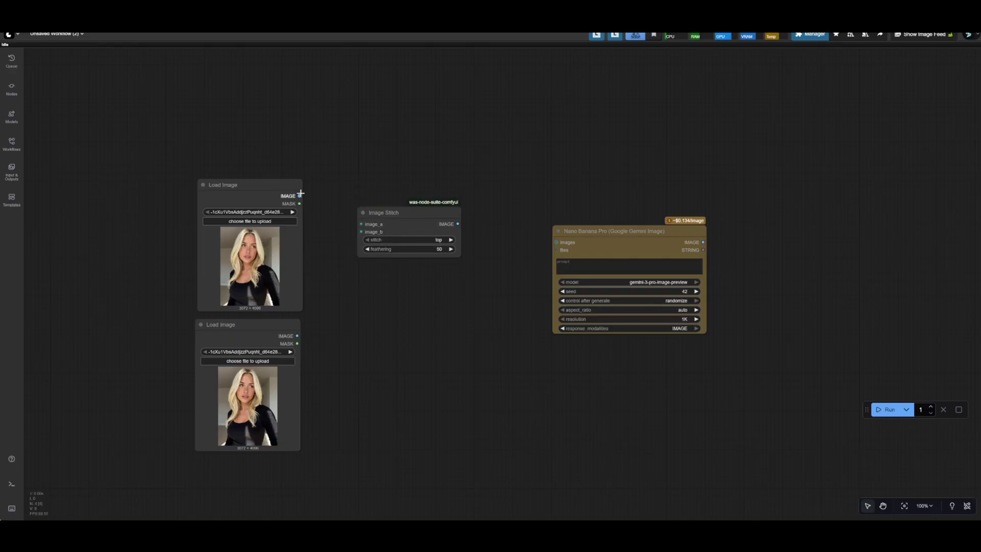
left_click_drag(299, 196, 360, 224)
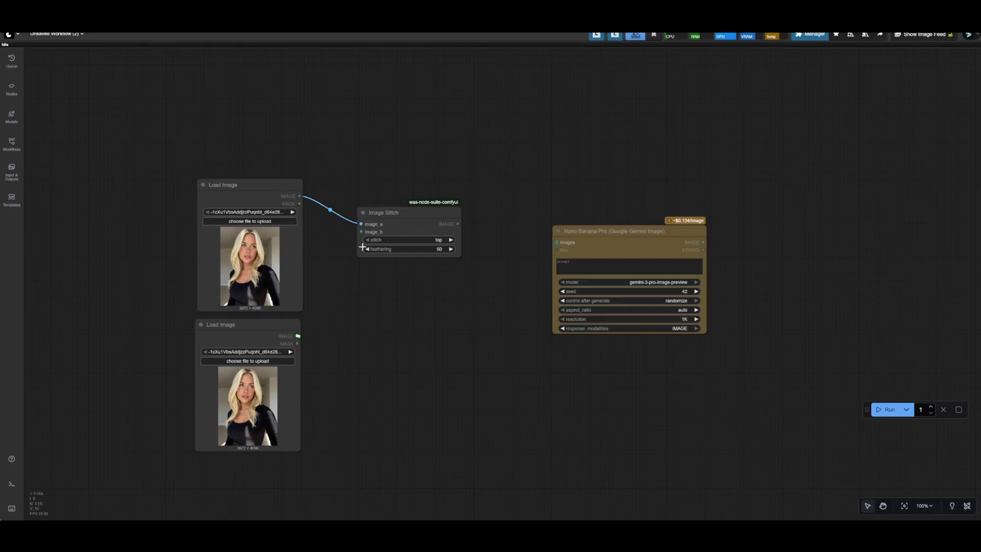
left_click_drag(297, 336, 454, 223)
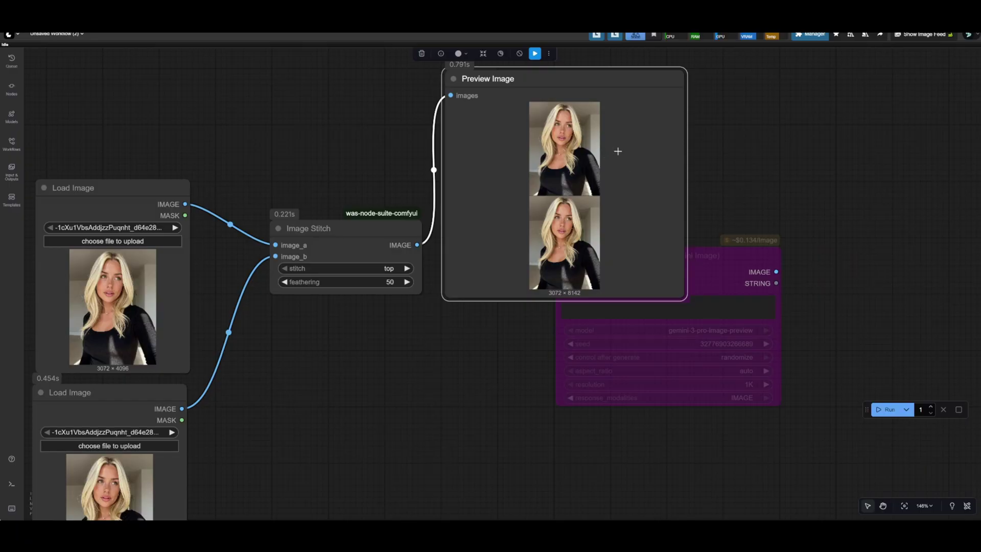
Inspect the stitched preview and move the bypassed Nano Banana Pro node clear of the Preview Image node.
scroll(558, 220, "up", 7)
scroll(559, 249, "down", 10)
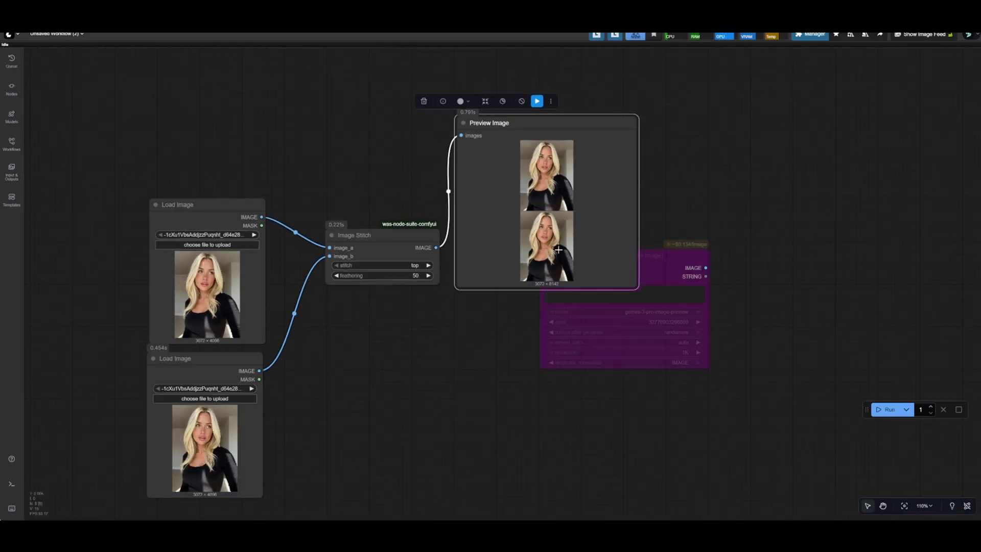
left_click_drag(558, 249, 707, 245)
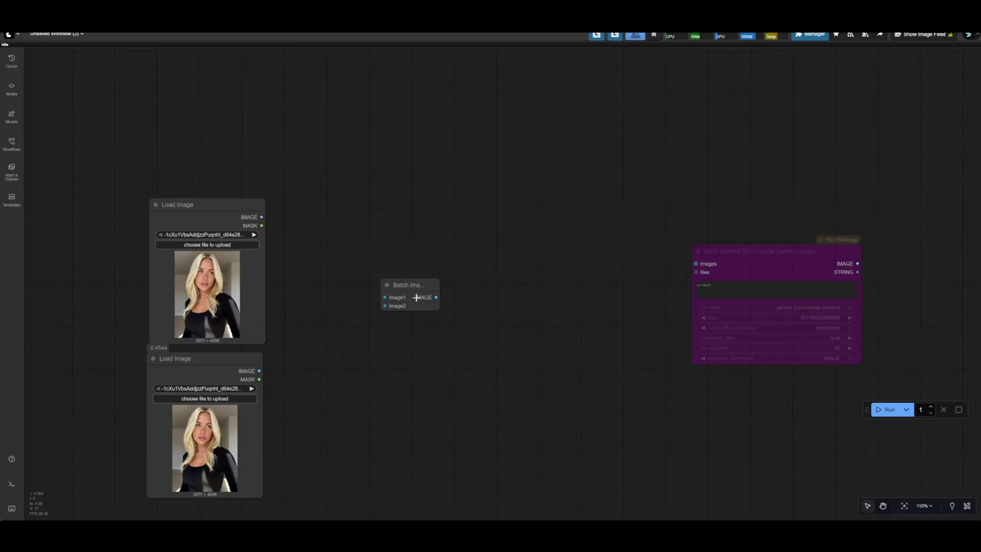
Replace Image Stitch with a Batch Images node that takes both Load Image outputs and feeds the Nano Banana Pro images input.
left_click_drag(398, 285, 373, 238)
left_click_drag(261, 217, 363, 253)
left_click_drag(259, 370, 299, 221)
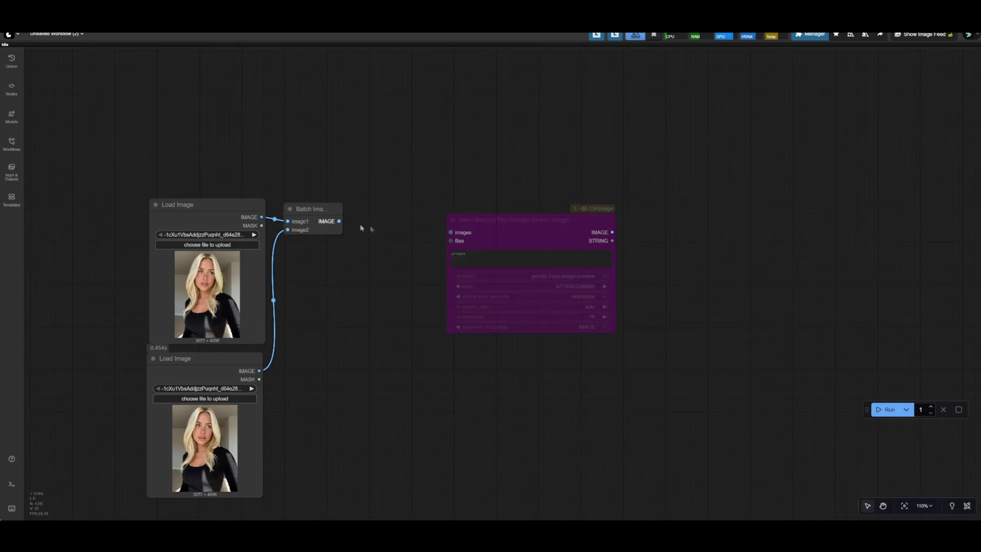
left_click_drag(338, 221, 486, 206)
left_click(310, 245)
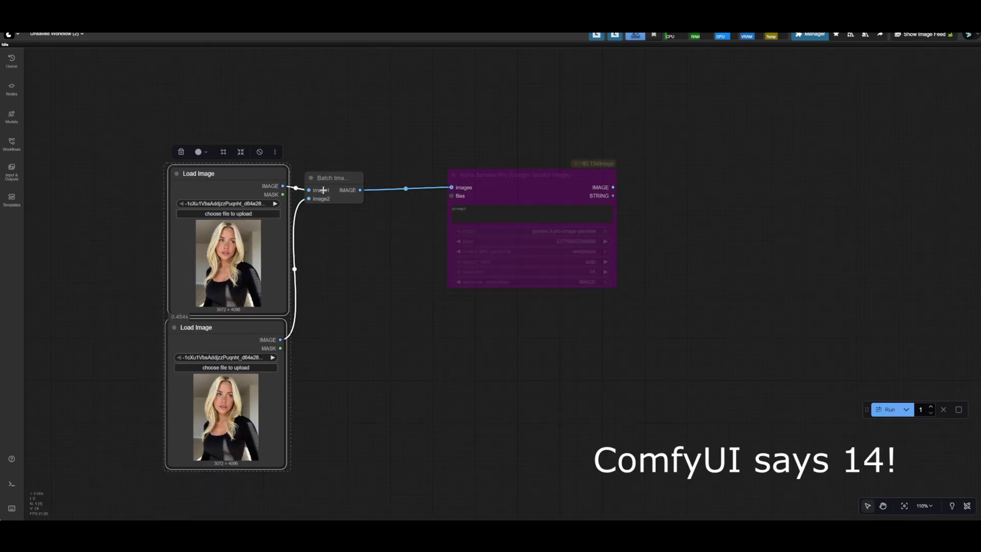
Make room before the Nano Banana Pro node and paste copies of the Load Image and Batch Images nodes there.
left_click(338, 191, "ctrl")
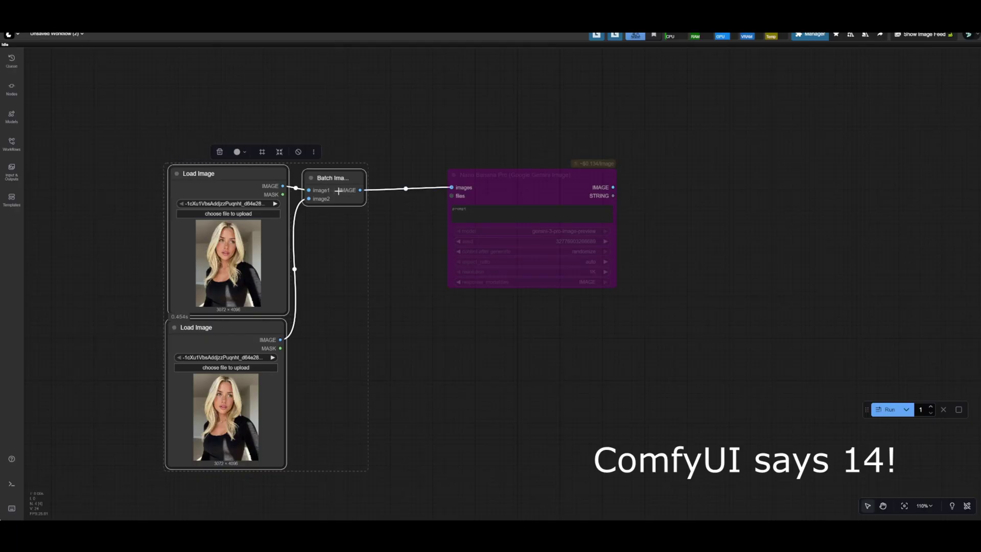
left_click_drag(253, 178, 42, 163)
left_click_drag(184, 264, 388, 263)
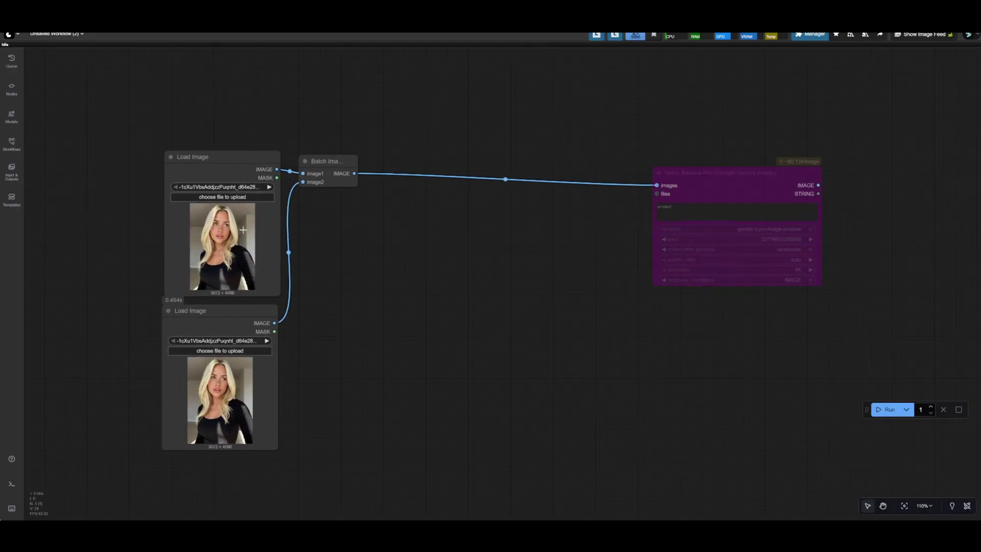
left_click(244, 167)
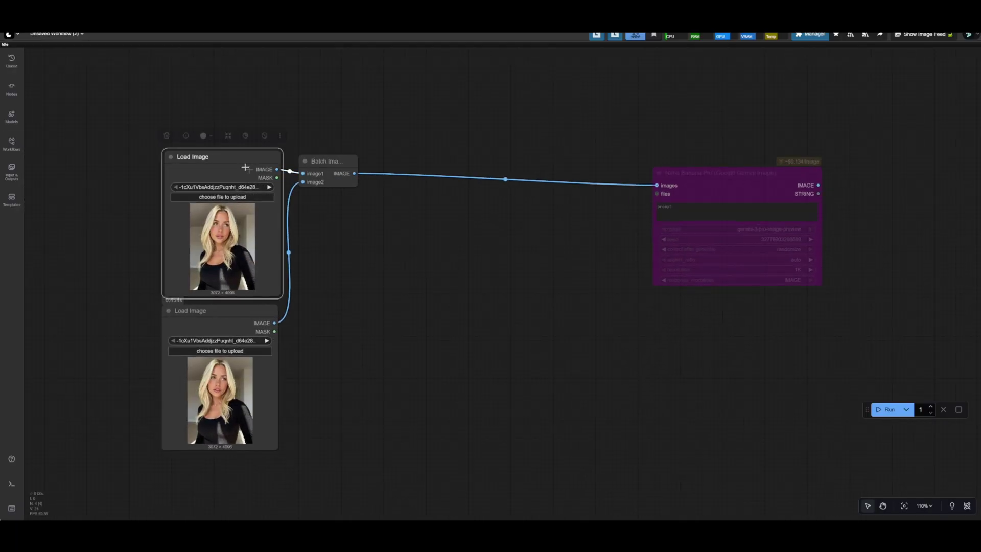
left_click_drag(707, 193, 808, 176)
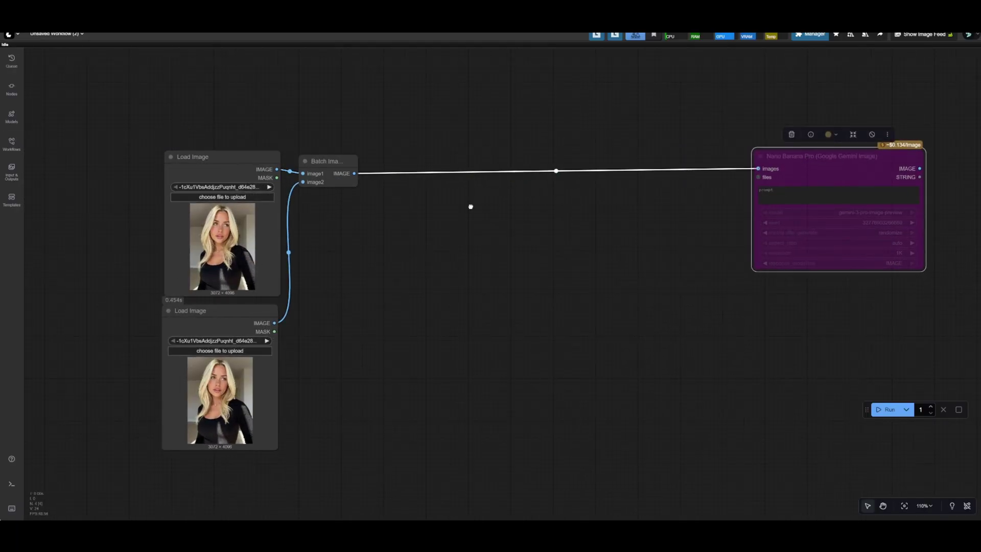
left_click(468, 205)
key("ctrl+v")
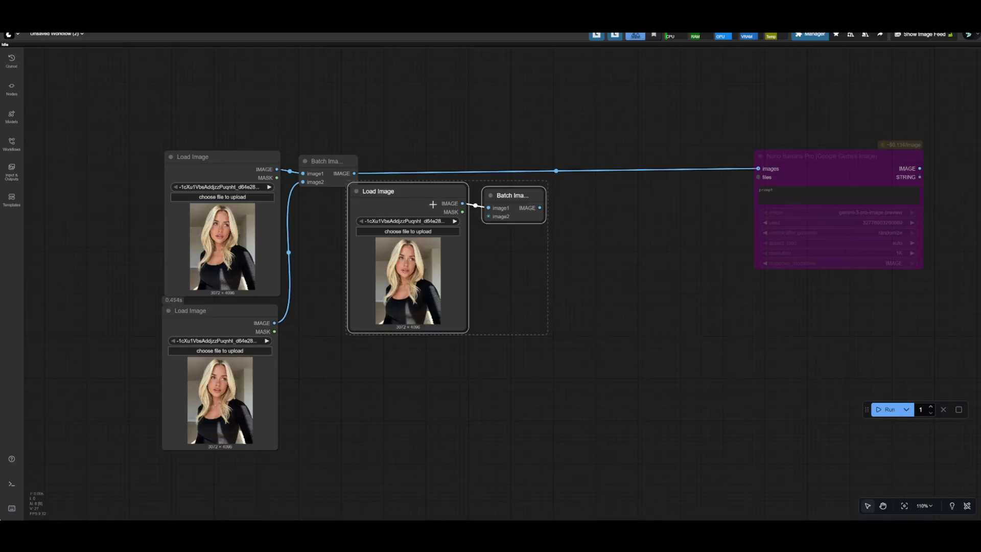
Chain the first Batch Images output into the copied one's image1 and connect the copy's output to Nano Banana Pro.
left_click_drag(415, 198, 429, 208)
left_click_drag(534, 212, 532, 157)
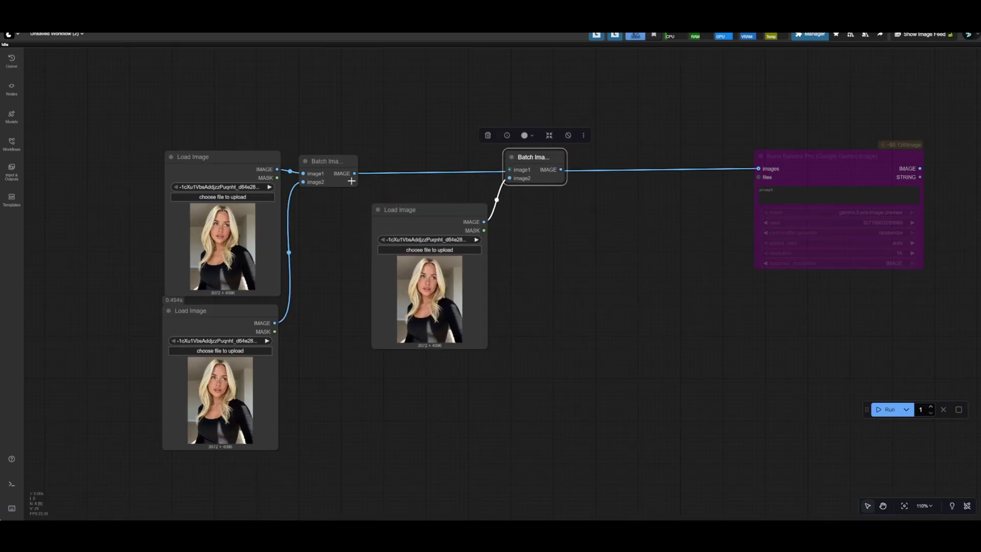
left_click_drag(354, 173, 488, 165)
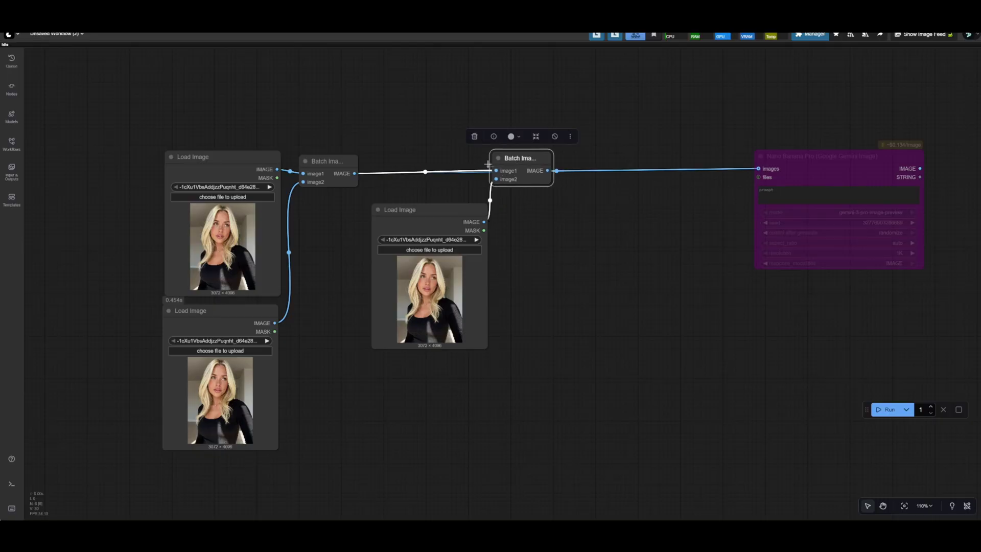
mouse_move(547, 170)
left_mouse_down()
mouse_move(771, 160)
mouse_move(764, 177)
mouse_move(721, 162)
left_mouse_up()
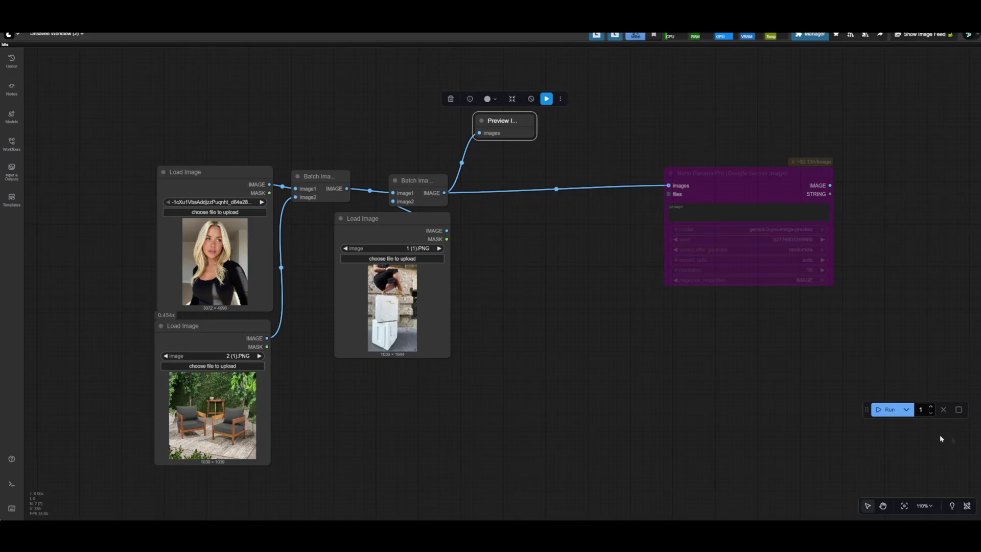
Run the workflow and enlarge the garden chairs image in the Preview Image node.
left_click(888, 409)
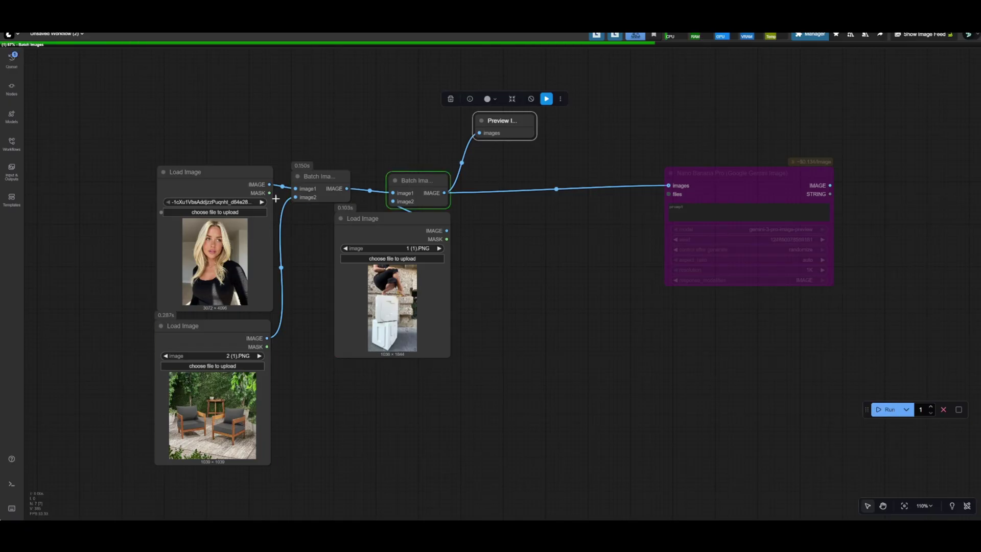
left_click_drag(546, 256, 572, 302)
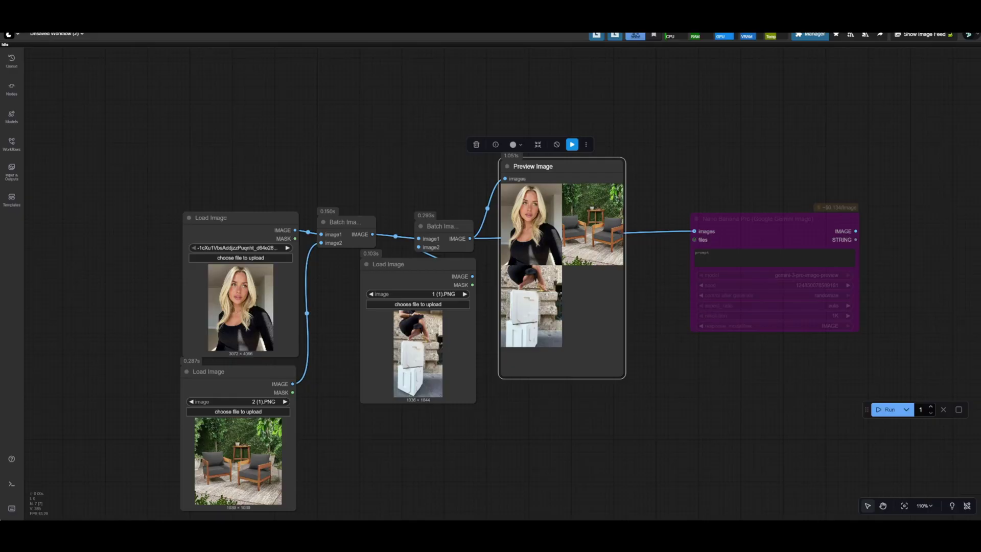
left_click(592, 235)
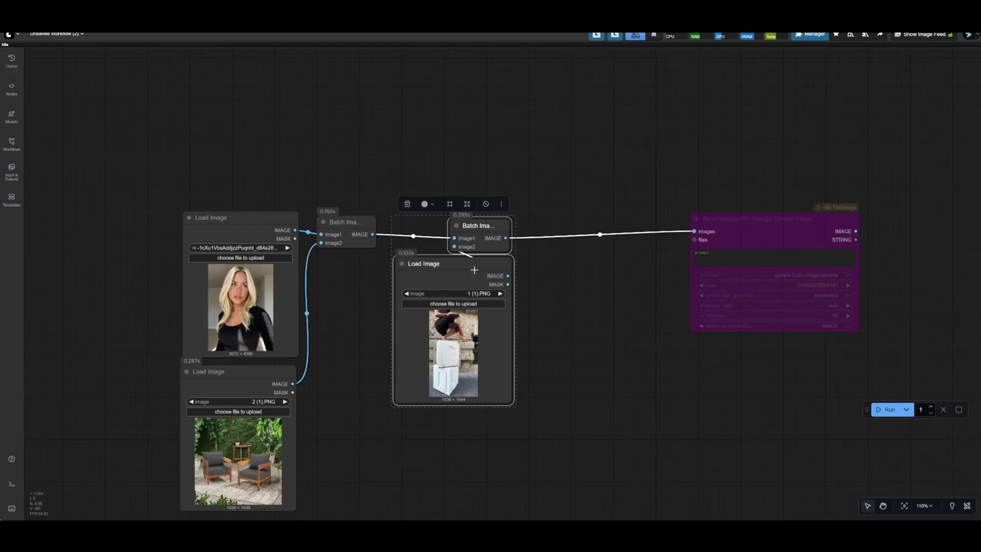
Delete the preview, third Load Image and second Batch Images nodes, and bring the remaining nodes close to an enabled Nano Banana Pro.
key("Delete")
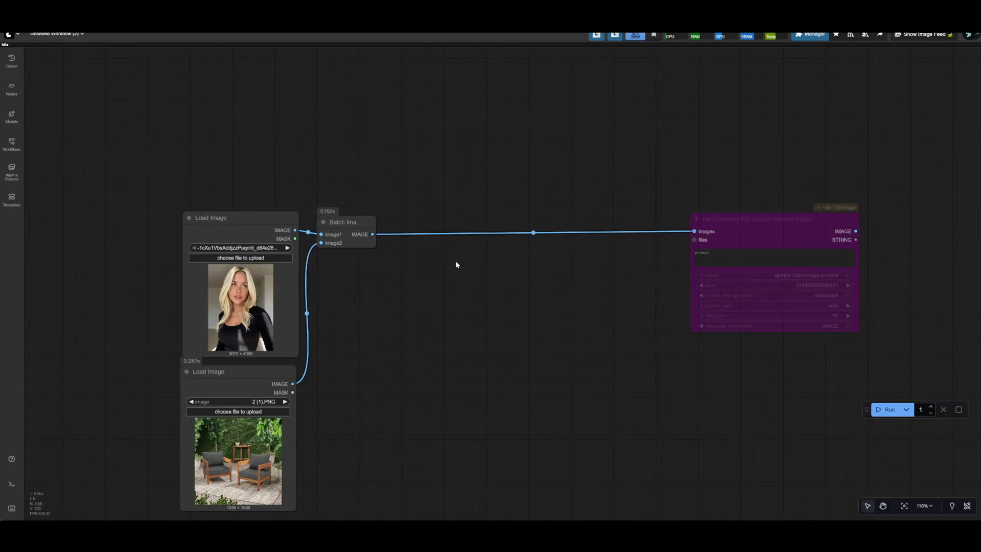
left_click_drag(417, 339, 419, 320)
scroll(419, 320, "down", 1)
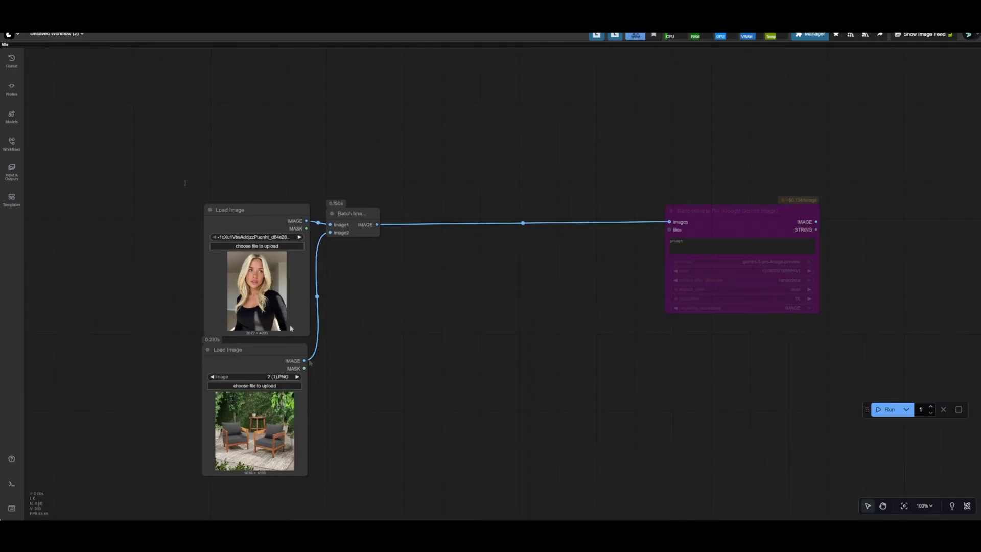
left_click_drag(185, 184, 352, 378)
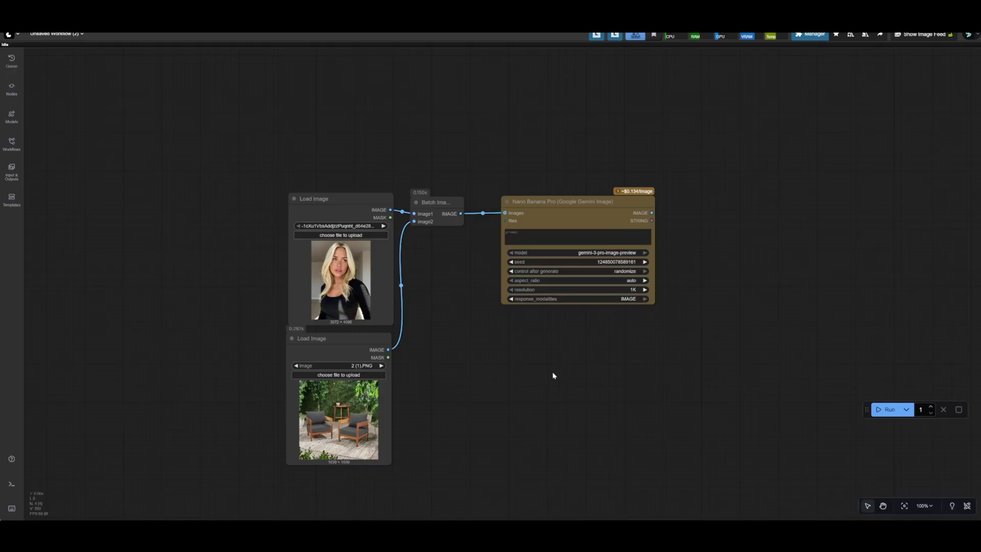
Add a String node before the Load Image nodes, connect it to Nano Banana Pro's prompt input, and title it Prompt.
double_click(553, 376)
type("string")
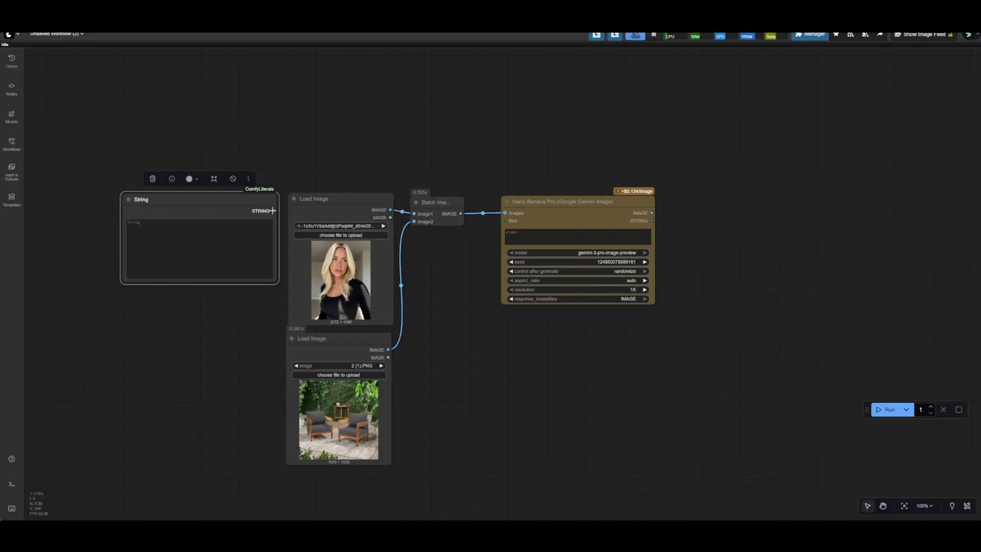
left_click_drag(273, 211, 504, 229)
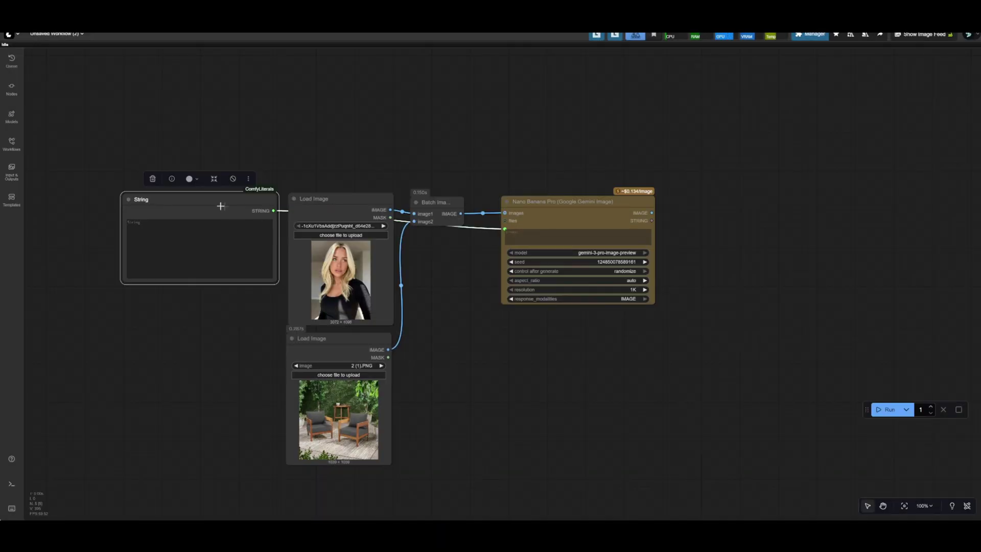
right_click(192, 209)
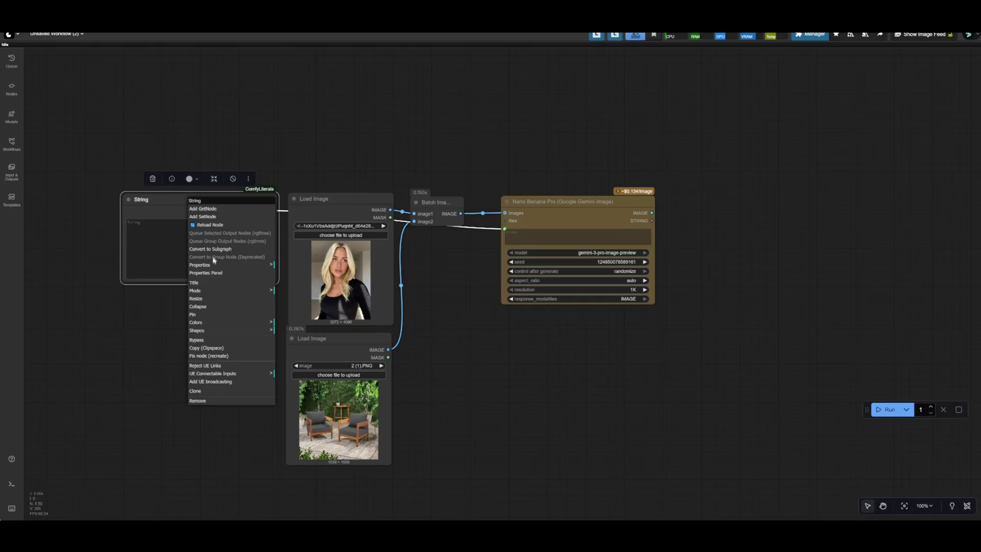
left_click(206, 283)
Try 4K as the Nano Banana Pro node's resolution, and settle on 2K.
left_click(506, 302)
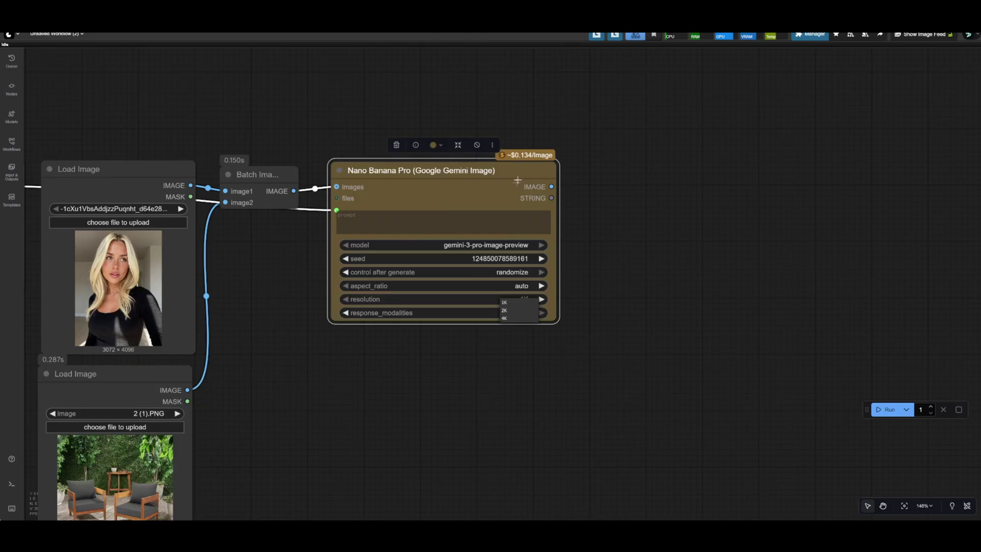
left_click(511, 317)
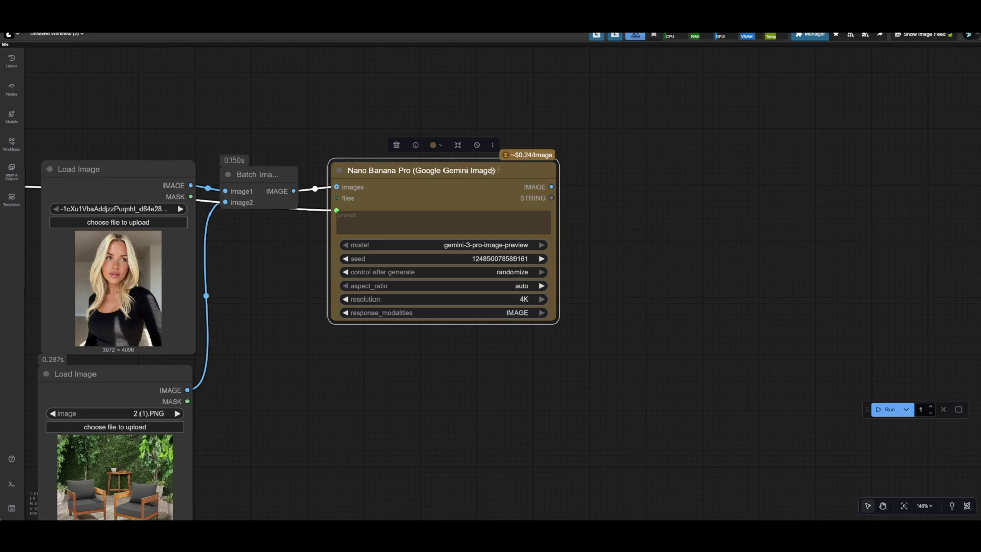
left_click(511, 300)
scroll(557, 308, "down", 3)
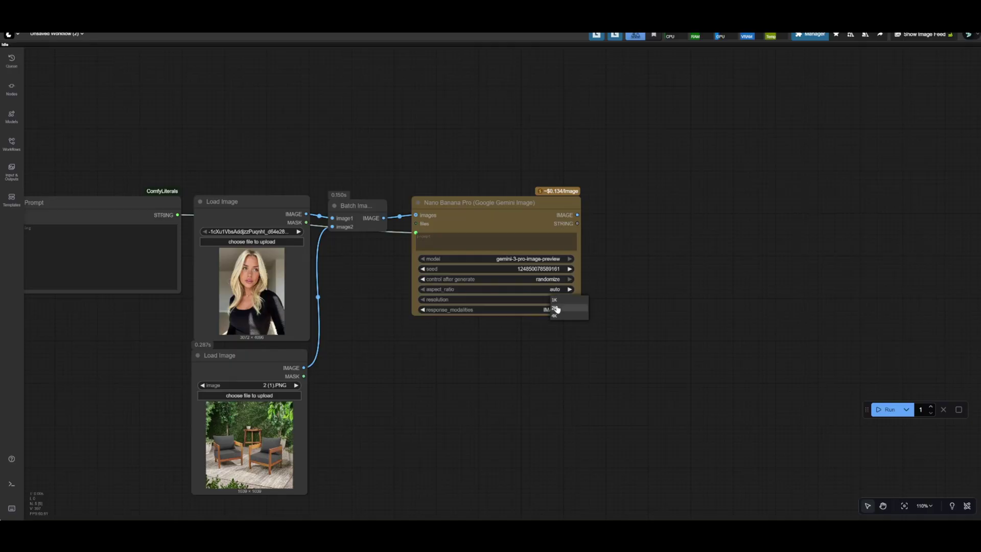
left_click(557, 309)
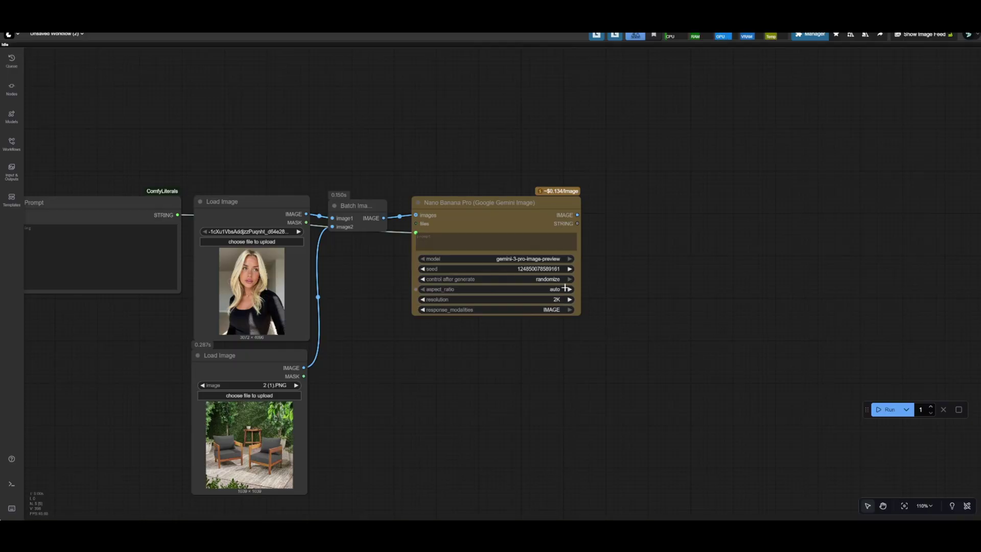
left_click(557, 302)
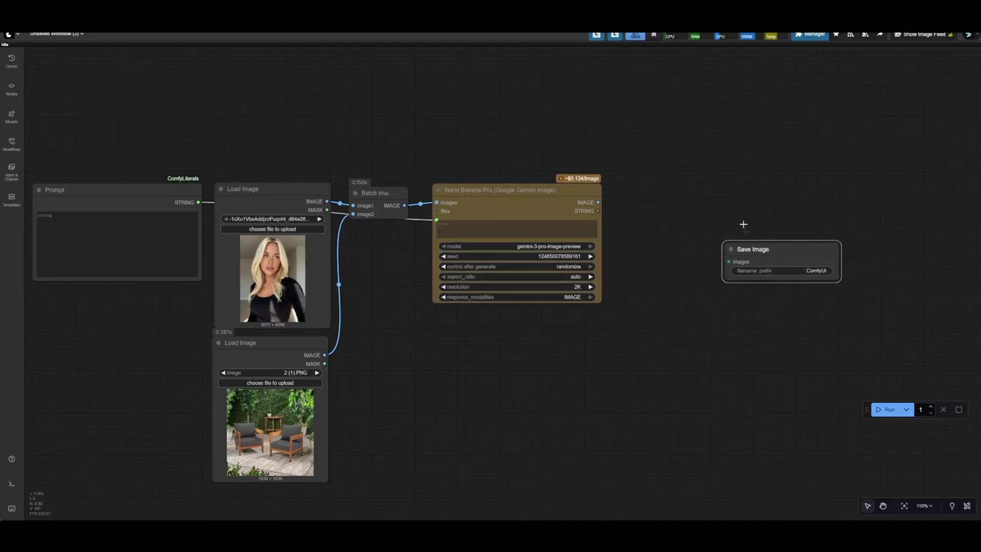
Connect Nano Banana Pro's IMAGE output to a new Save Image node and set its filename prefix to Nano Banana Pro.
left_click_drag(745, 249, 725, 186)
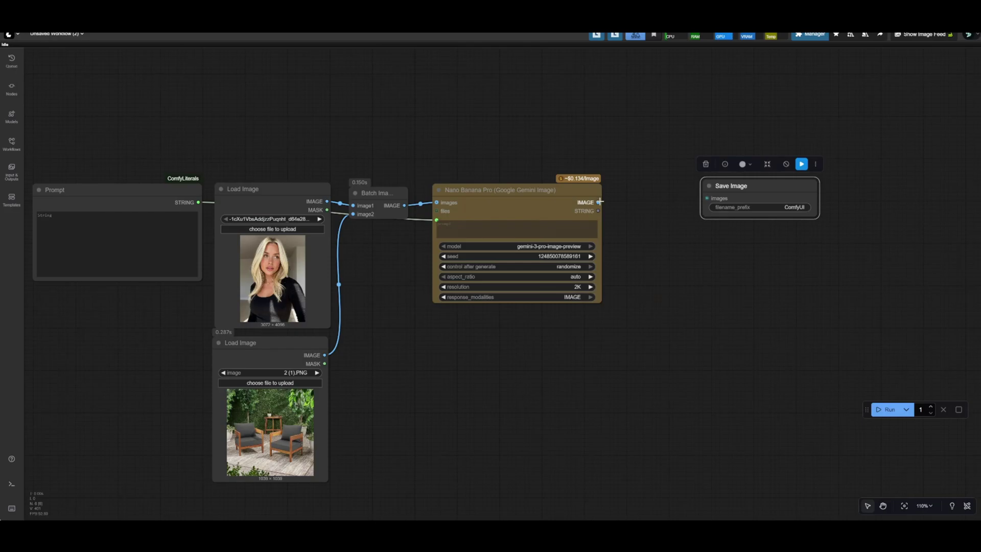
left_click_drag(598, 202, 749, 191)
left_click_drag(735, 190, 711, 192)
left_click(735, 209)
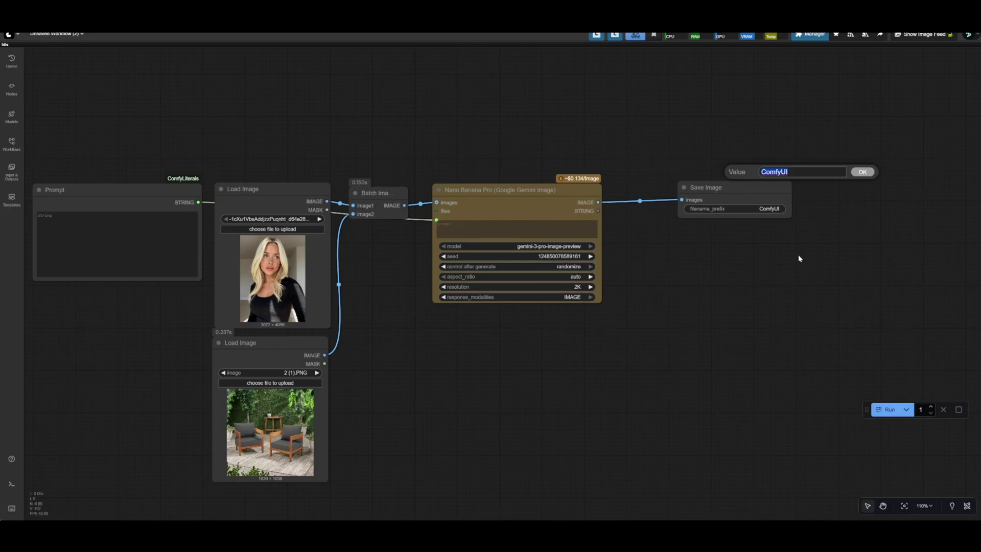
type("Nano Banana Pro")
key("Return")
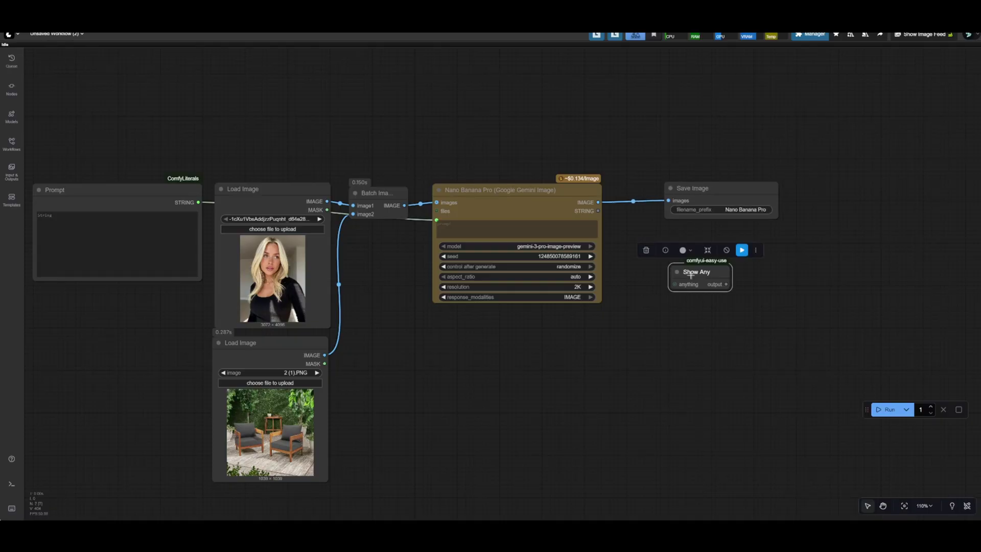
Place a Show Any node below Save Image and connect Nano Banana Pro's STRING output to it.
left_click_drag(691, 275, 688, 239)
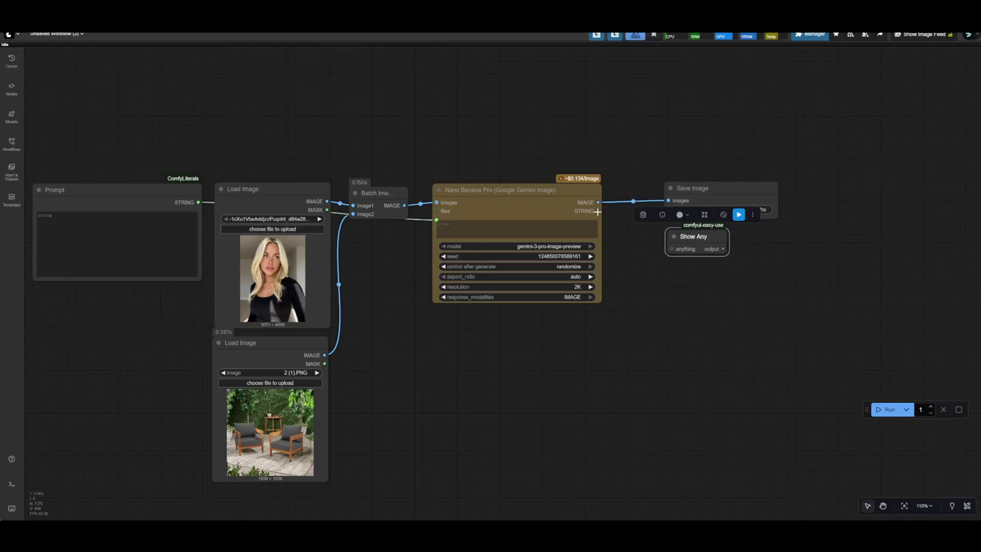
left_click_drag(597, 210, 688, 249)
left_click(701, 298)
left_click(769, 290)
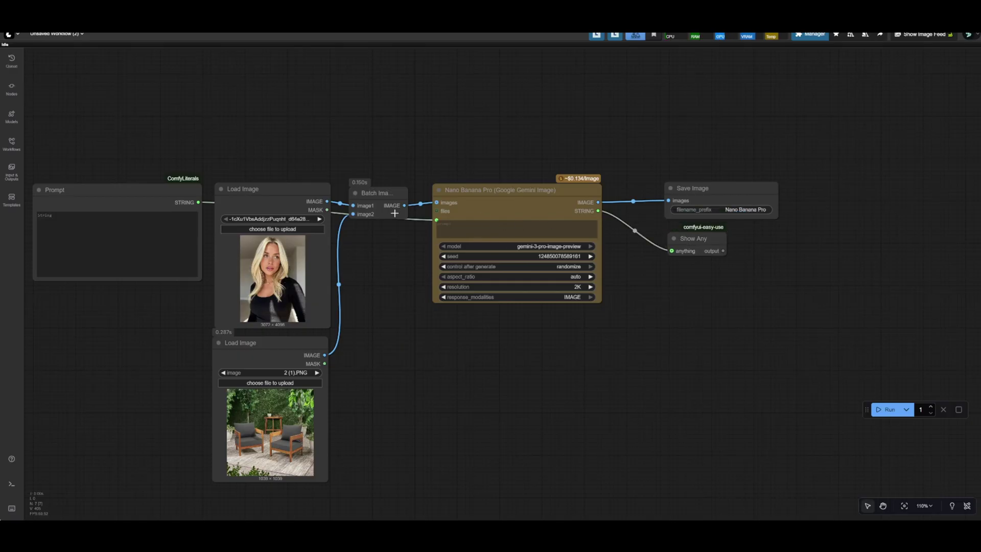
Move the Prompt, Load Image and Batch Images nodes together away from Nano Banana Pro to make room for more inputs.
scroll(314, 278, "down", 1)
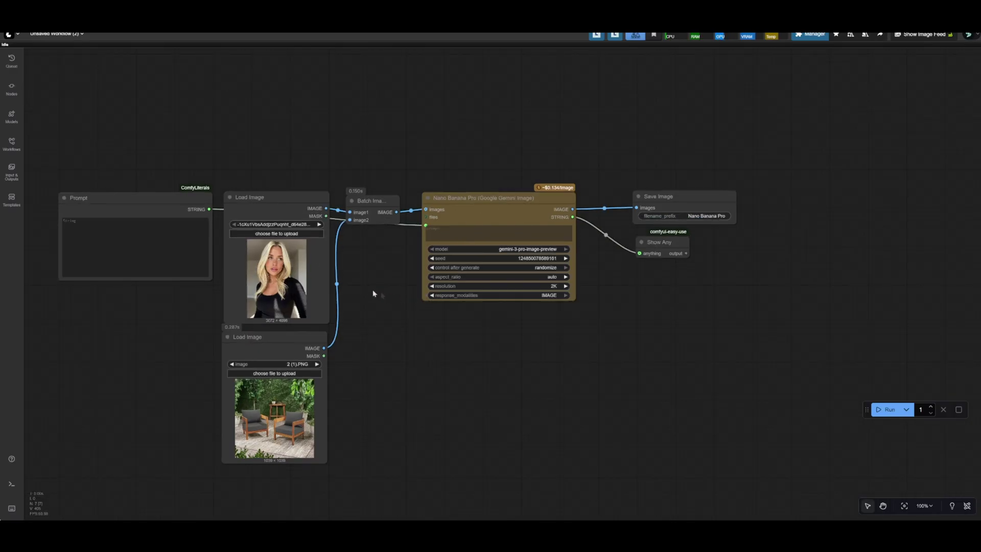
scroll(316, 274, "down", 1)
left_click_drag(446, 303, 486, 299)
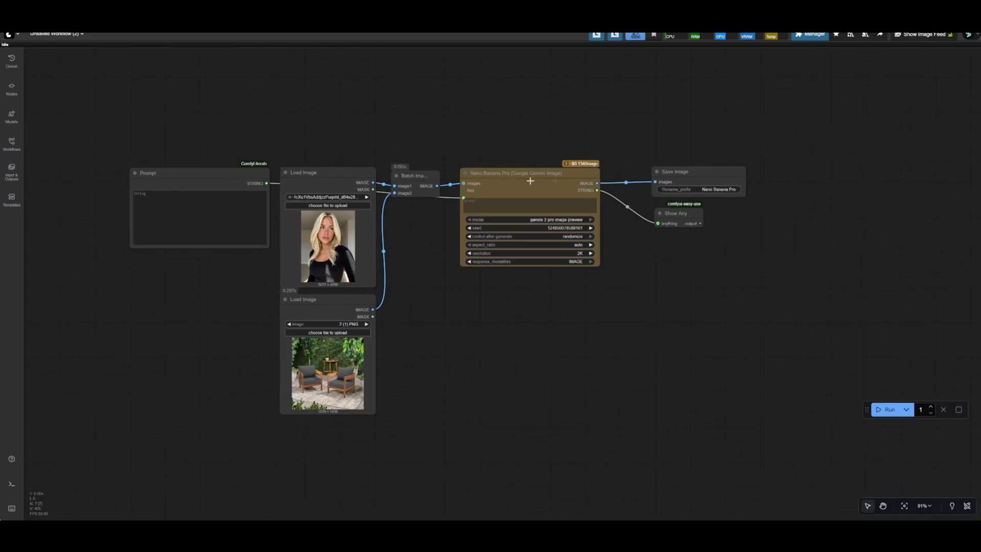
left_click_drag(446, 360, 239, 153)
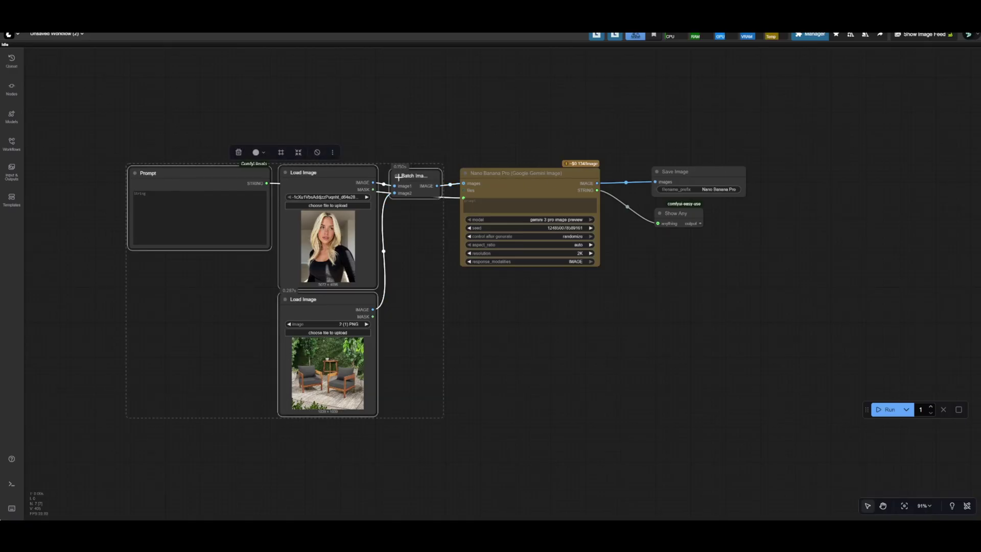
left_click_drag(403, 177, 206, 183)
left_click(345, 256)
Duplicate the Load Image and Batch Images nodes, and chain the first batch through the copy's image1 into Nano Banana Pro.
left_click(126, 184)
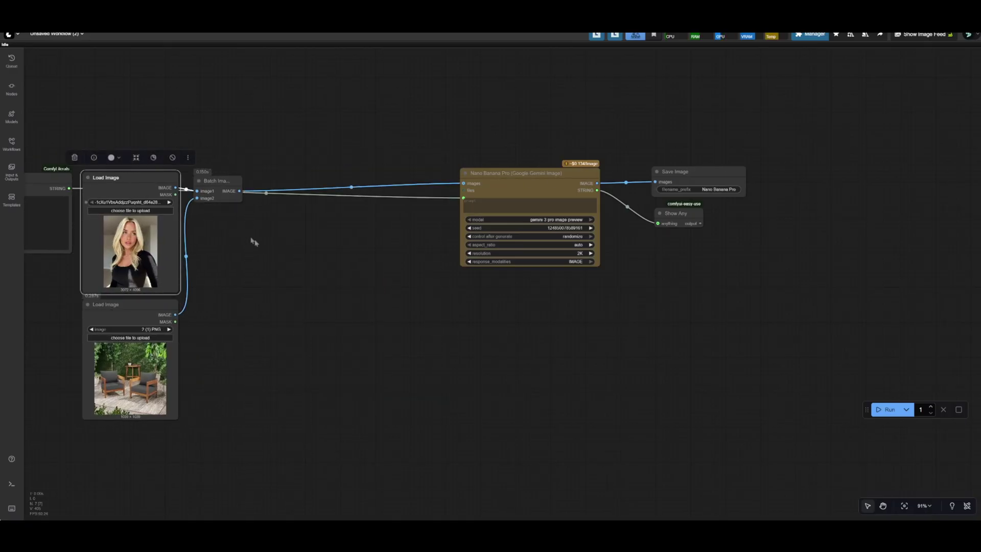
left_click_drag(288, 233, 316, 192)
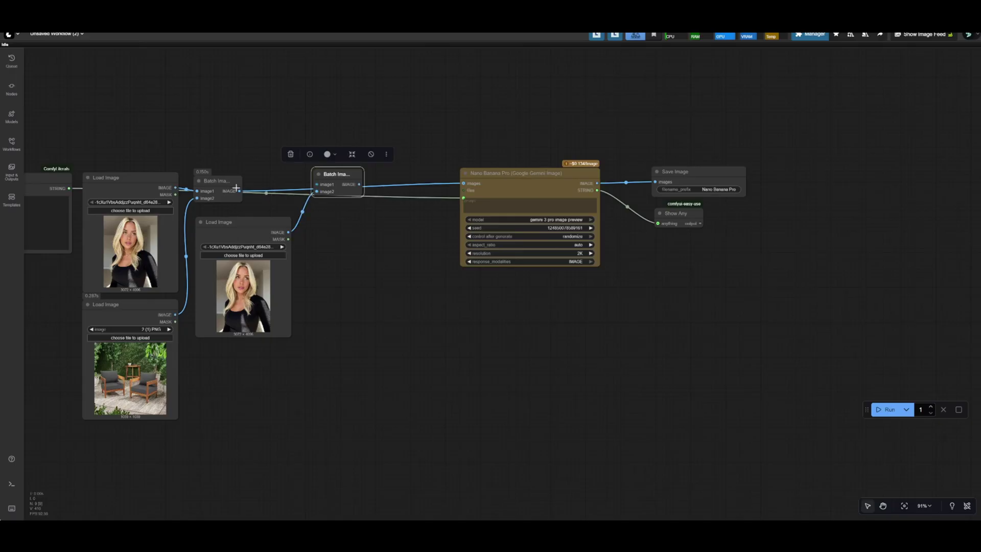
left_click_drag(240, 191, 463, 183)
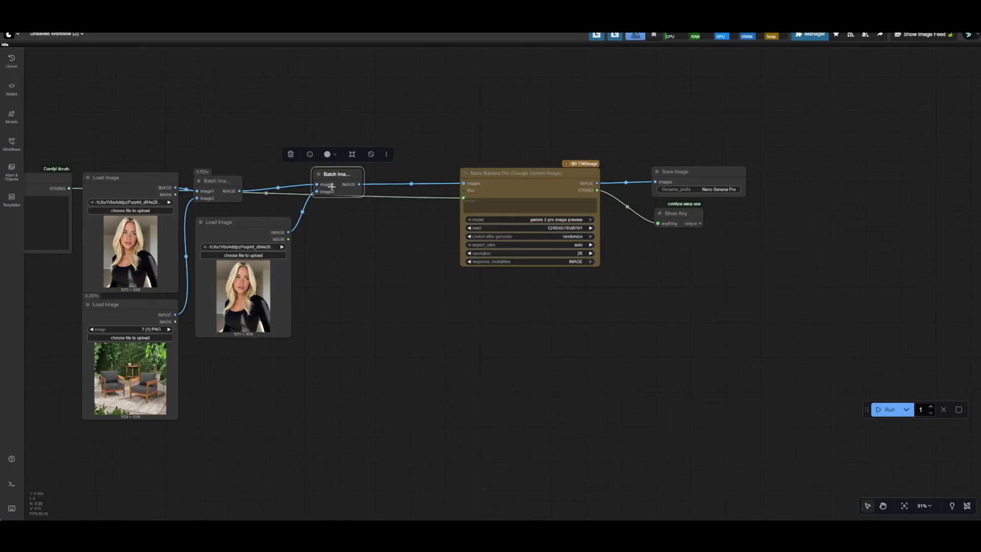
left_click_drag(349, 193, 365, 213)
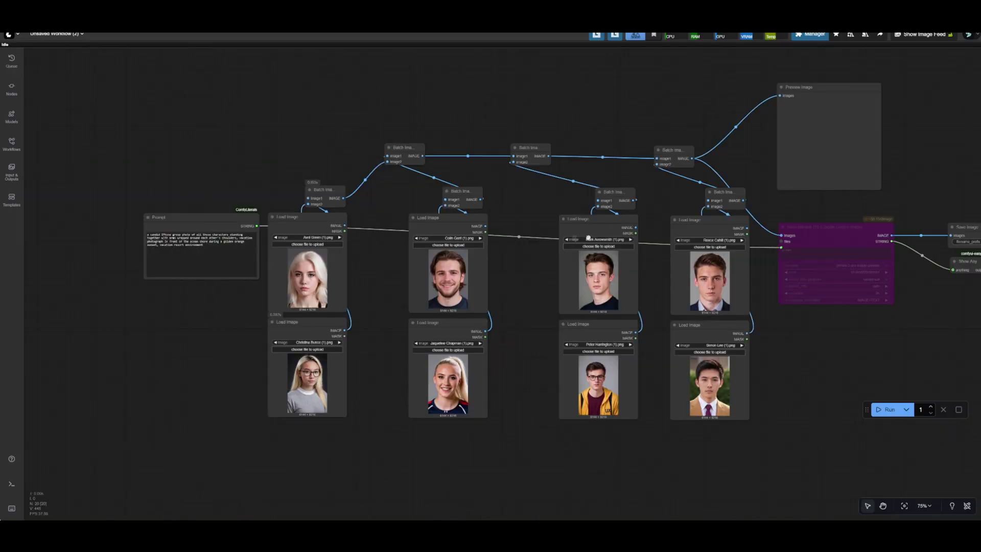
Review the group photo prompt and run the workflow with Nano Banana Pro bypassed to check the batched portraits in Preview Image.
scroll(372, 231, "down", 3)
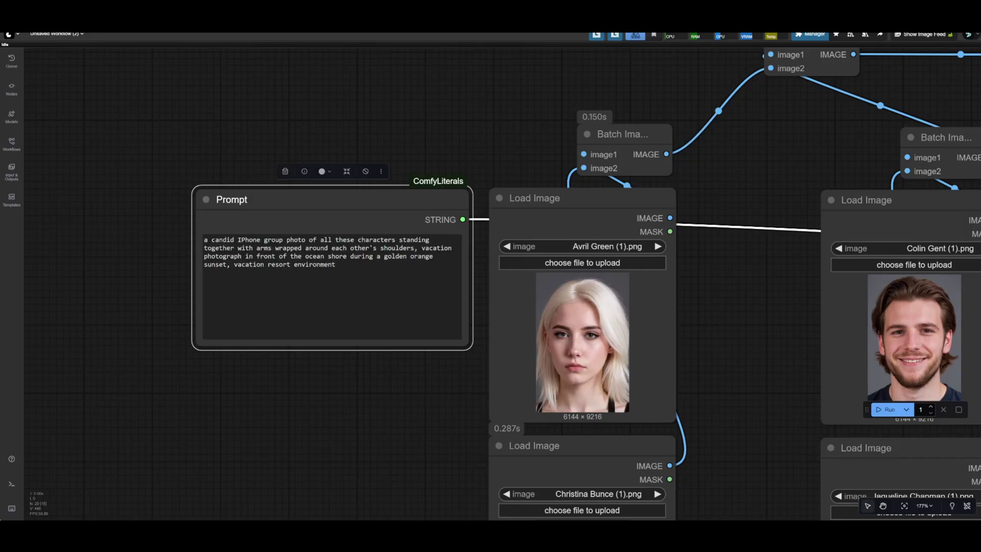
left_click_drag(449, 279, 438, 278)
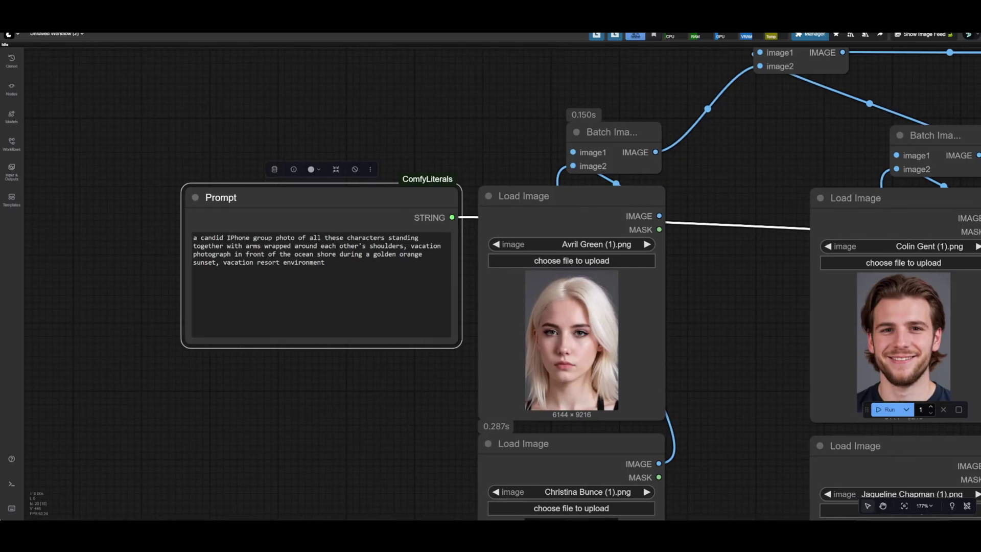
scroll(520, 312, "down", 10)
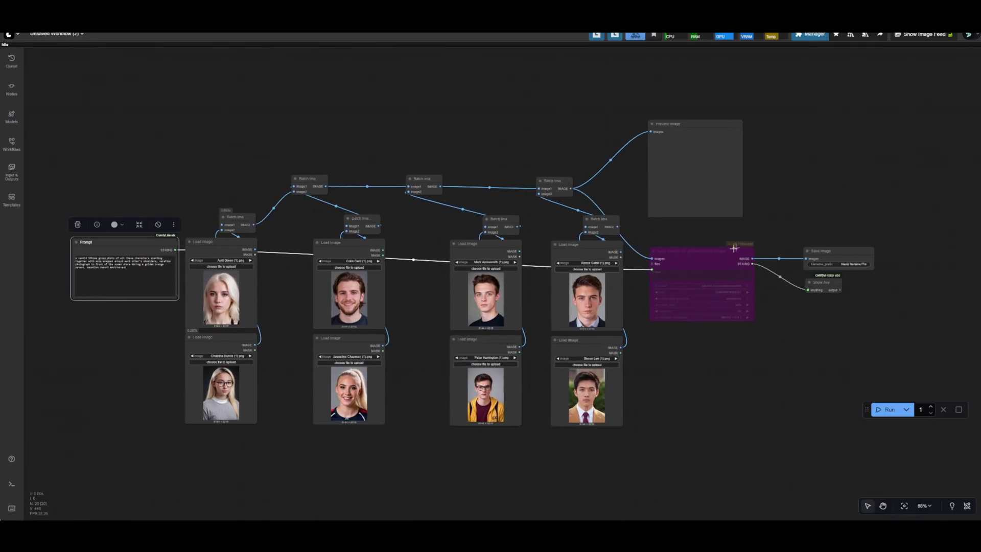
left_click(888, 409)
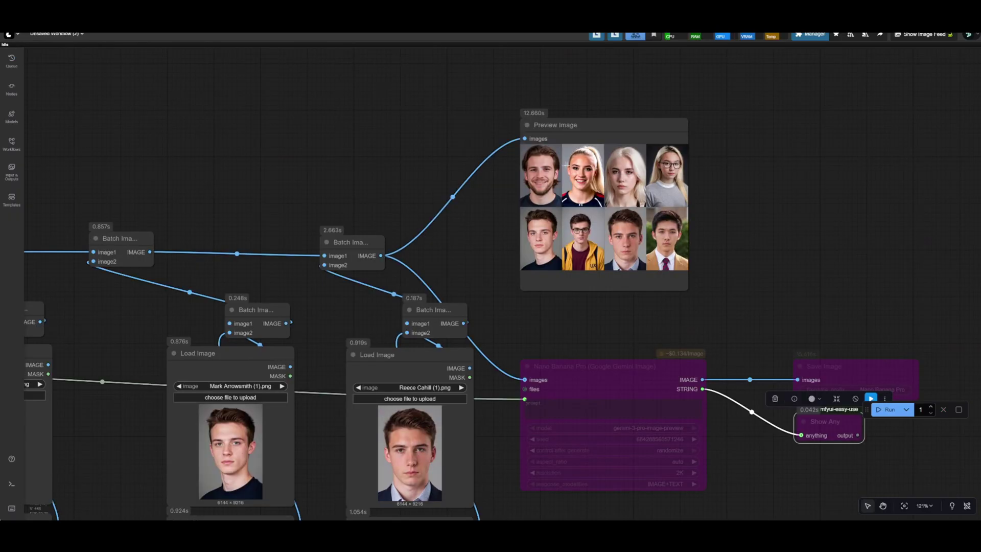
scroll(636, 238, "down", 2)
left_click_drag(585, 314, 597, 219)
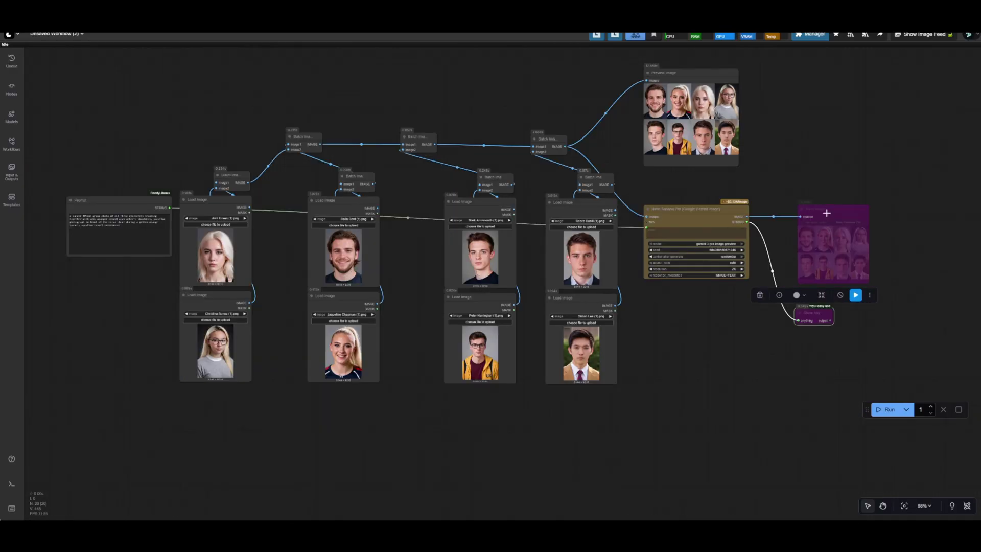
Re-enable the bypassed Nano Banana Pro, Save Image and Show Any nodes.
left_click(827, 213)
key("ctrl+b")
left_click(820, 313)
key("ctrl+b")
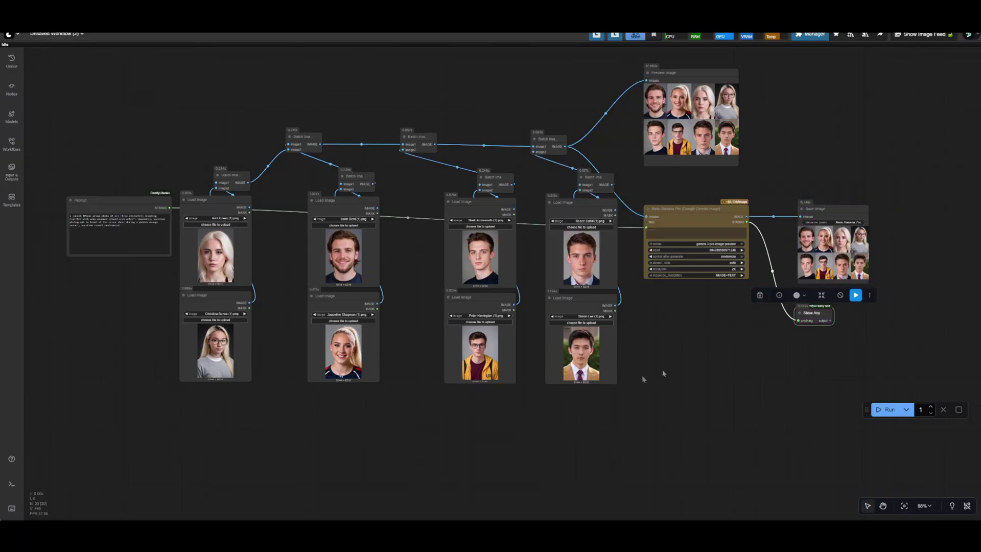
Try to run the full workflow with the 6144 × 9216 portraits, and dismiss the error dialog.
left_click(710, 364)
left_click_drag(712, 364, 699, 363)
key("ctrl+Return")
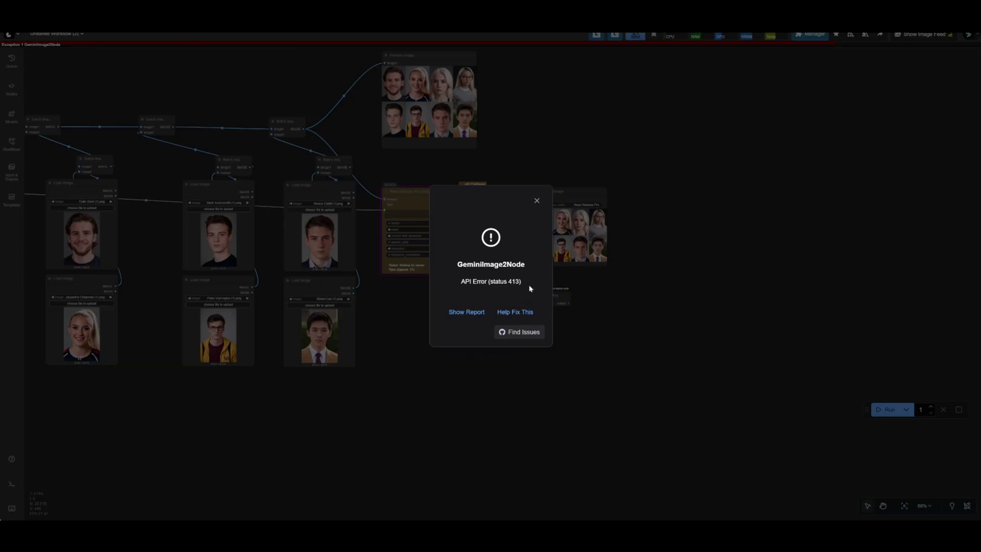
left_click_drag(526, 284, 466, 282)
left_click(537, 201)
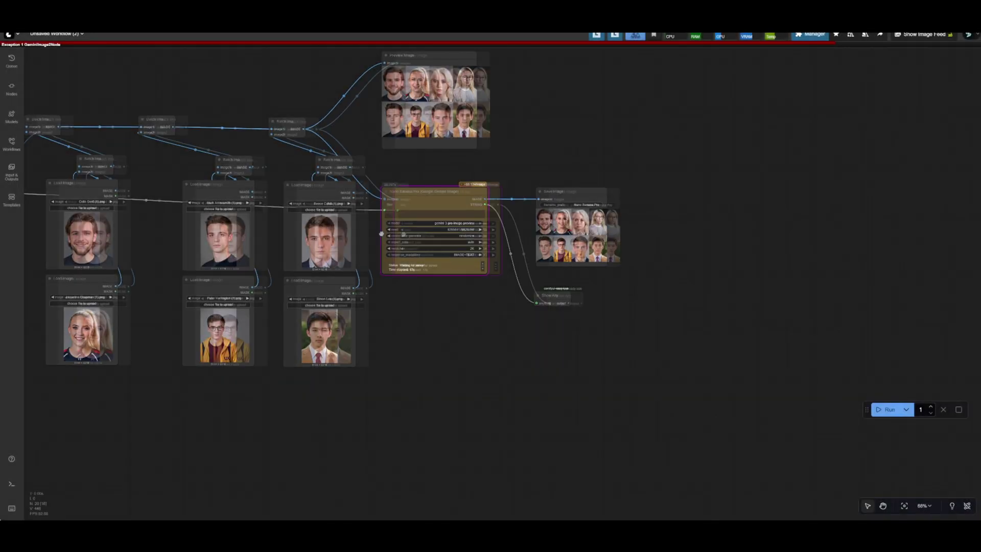
Run the workflow with the 1080 × 1620 portraits loaded and follow the Nano Banana Pro node's status.
left_click_drag(381, 234, 425, 234)
left_click_drag(173, 236, 330, 237)
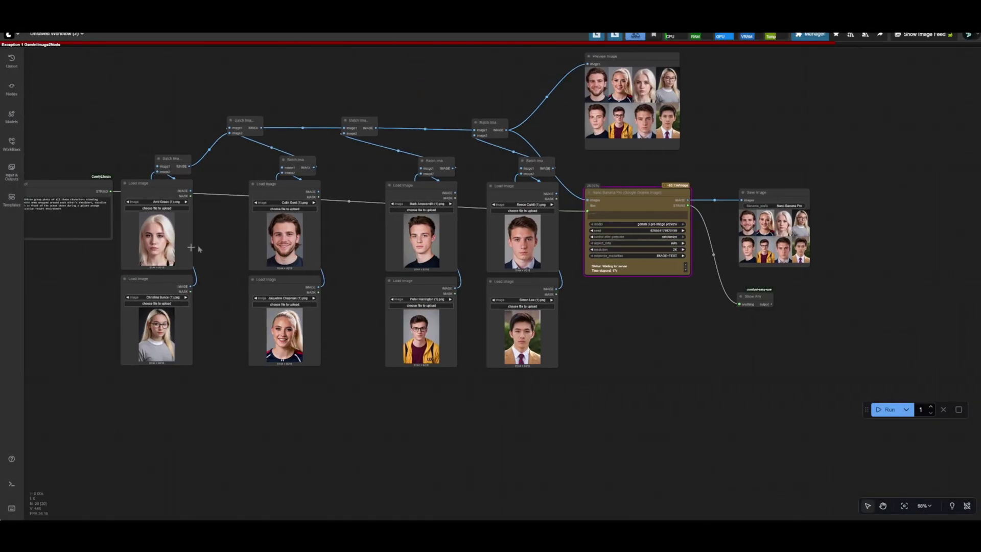
scroll(365, 375, "up", 2)
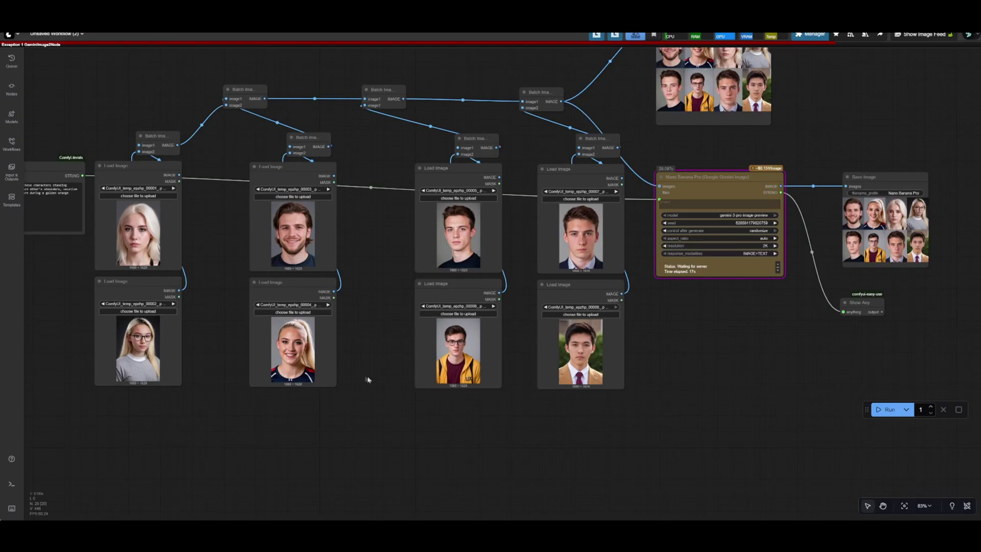
left_click(887, 409)
scroll(483, 358, "down", 1)
left_click_drag(665, 300, 493, 308)
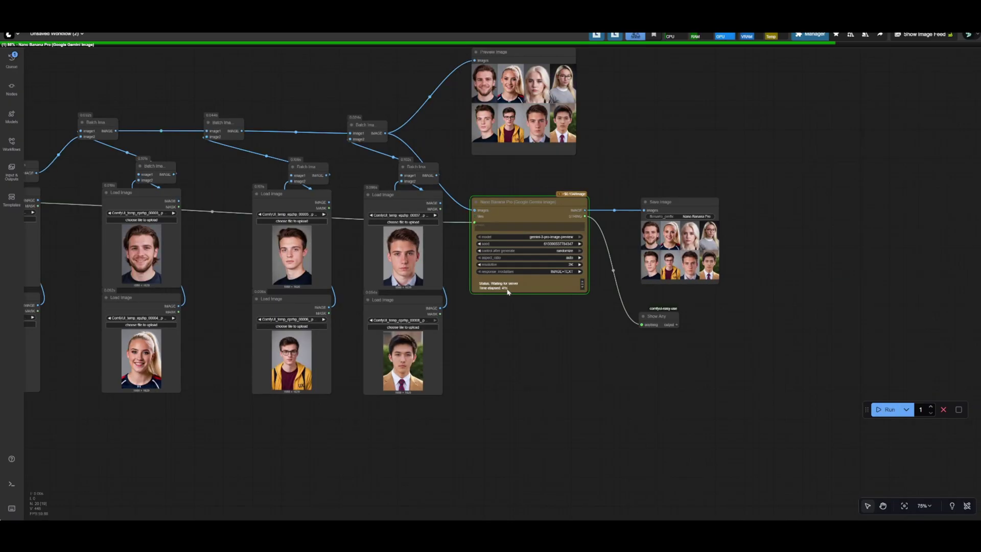
scroll(494, 308, "up", 2)
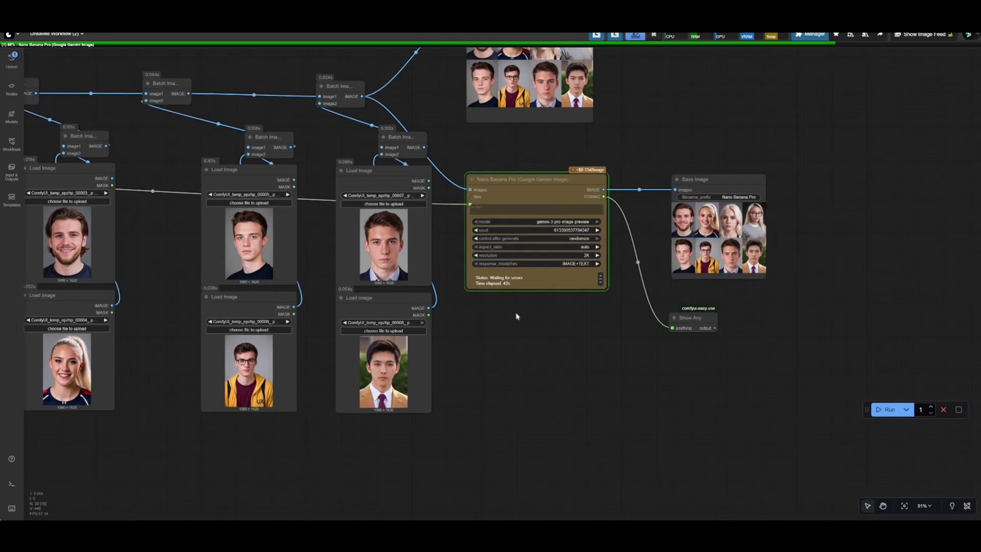
scroll(513, 300, "up", 5)
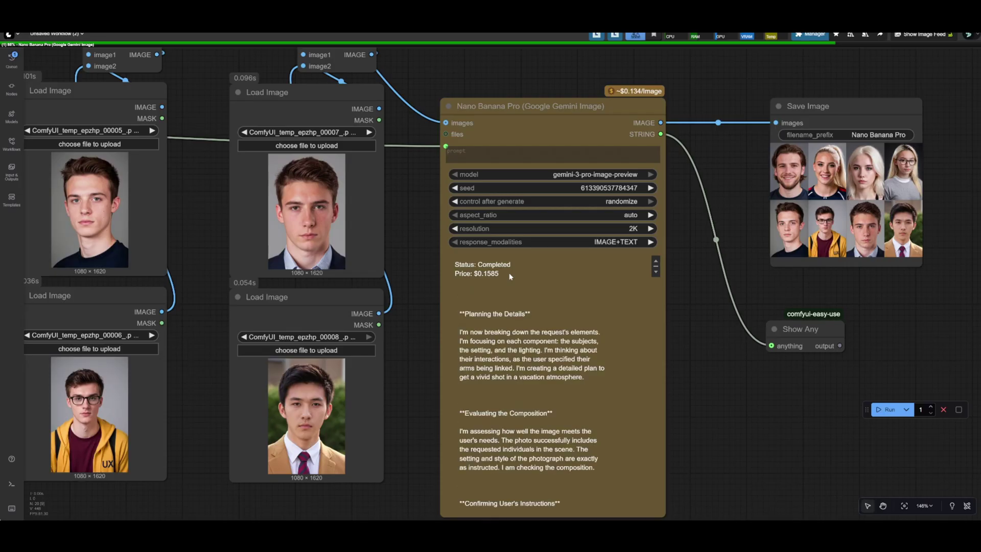
Enlarge the Save Image node and examine the people in the generated beach group photo up close.
left_click_drag(751, 317, 614, 317)
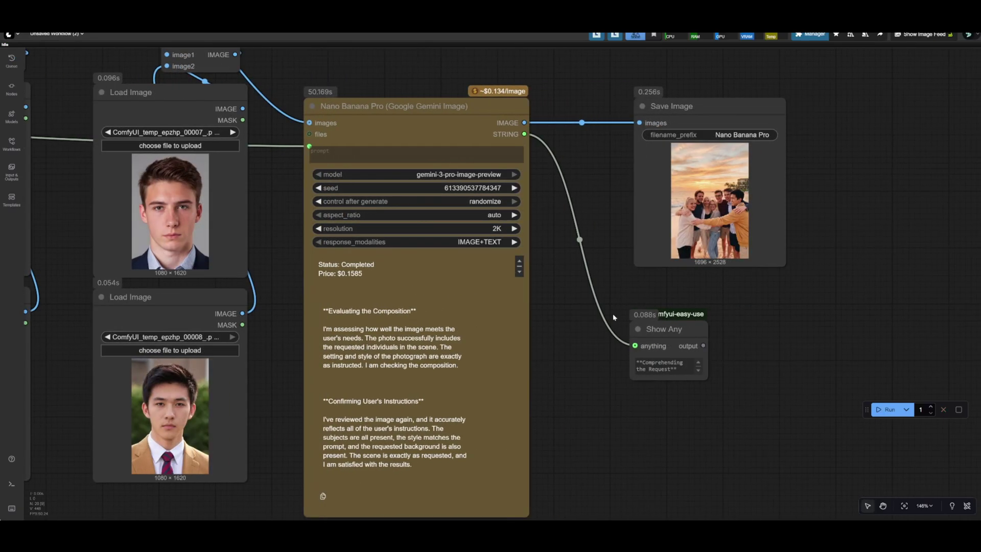
left_click_drag(784, 264, 892, 491)
scroll(838, 374, "up", 9)
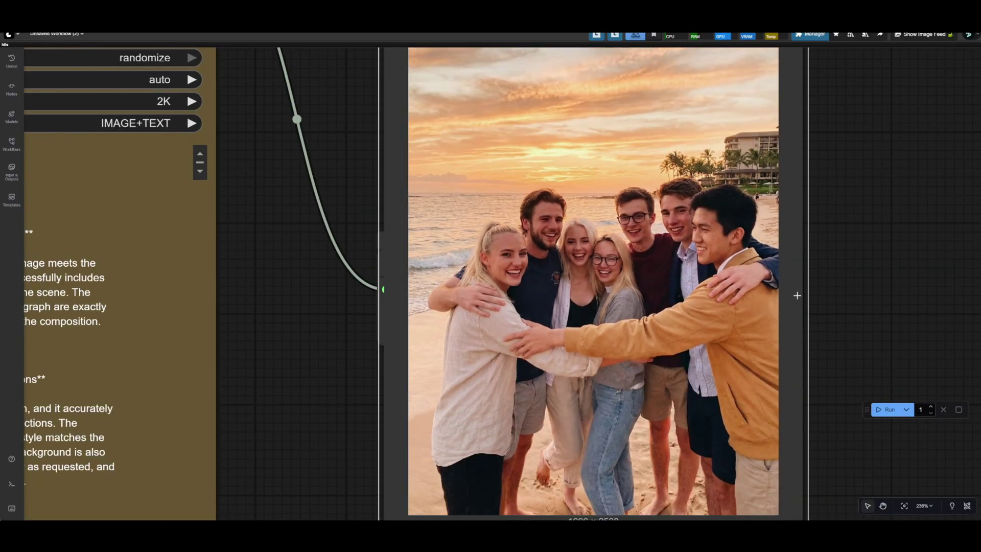
scroll(797, 295, "down", 7)
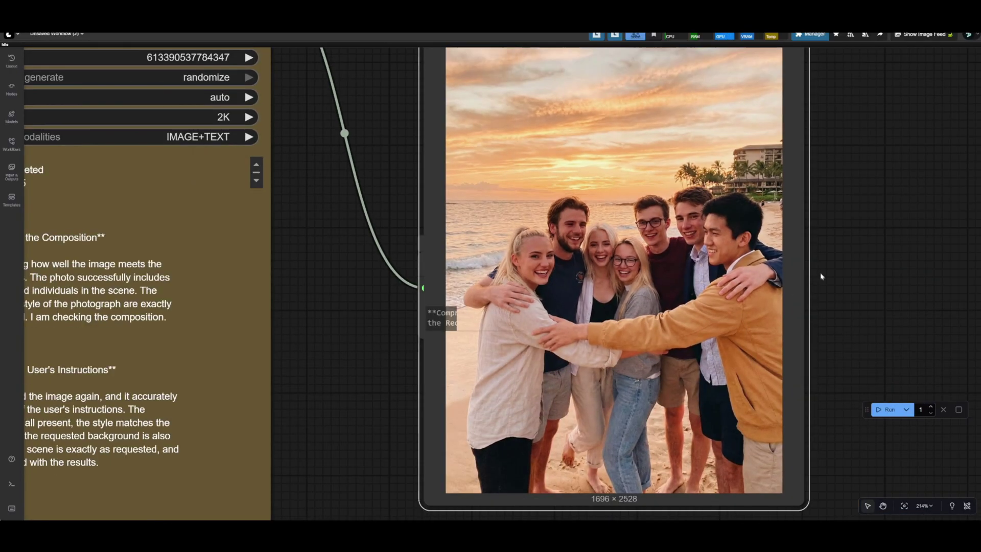
Review the aspect_ratio options on the Nano Banana Pro node and leave the setting as it is.
scroll(640, 285, "up", 4)
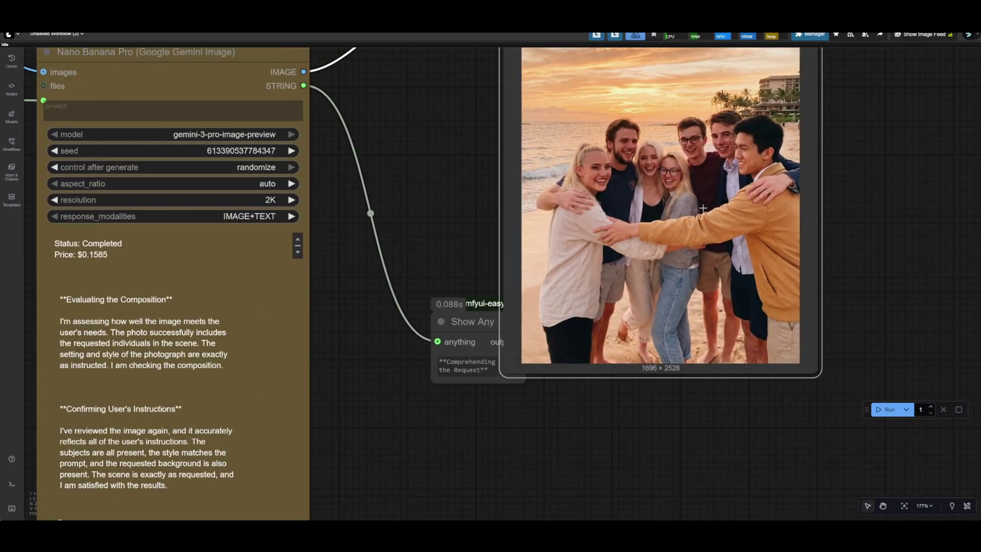
scroll(515, 279, "left", 1)
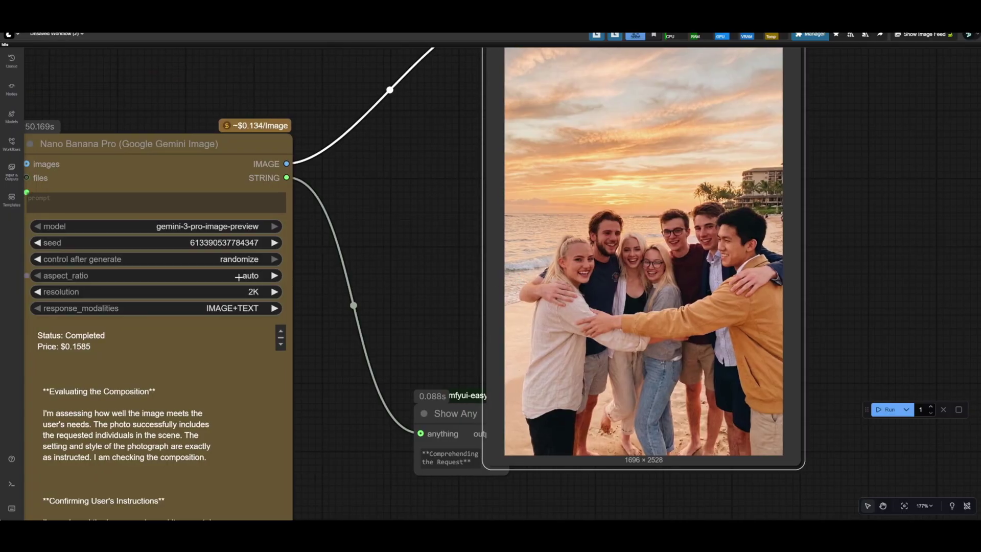
left_click(243, 278)
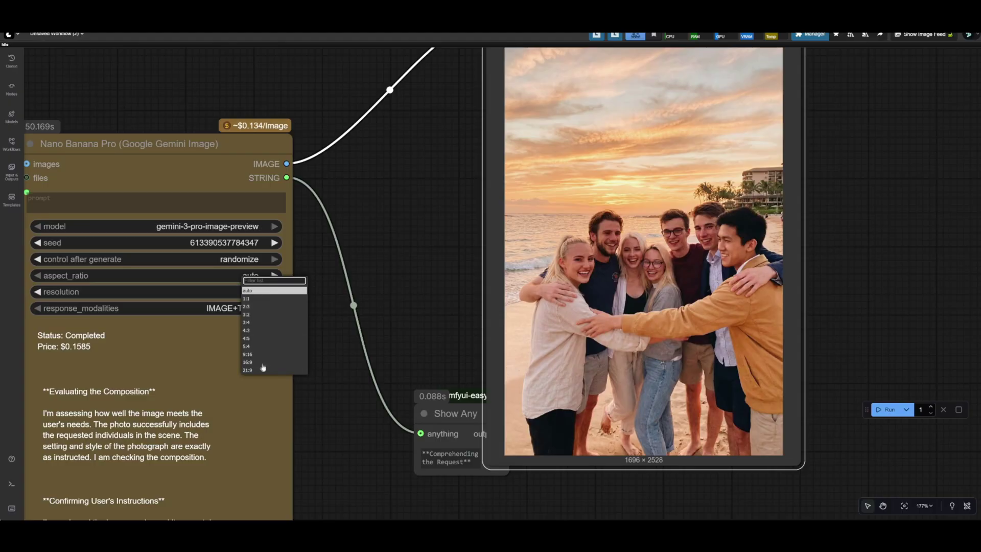
left_click(341, 337)
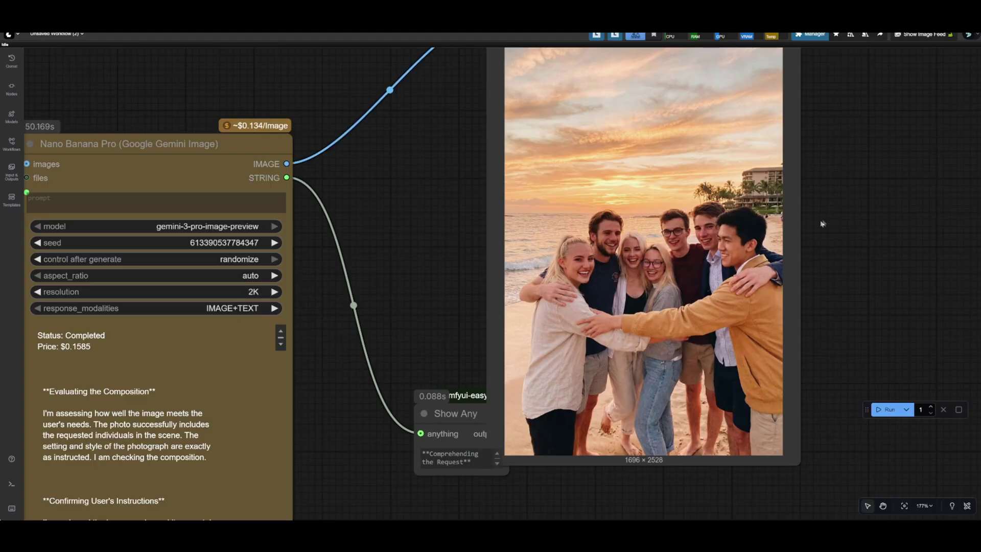
Compare each person in the generated beach group photo with the reference portraits in the Load Image nodes.
scroll(683, 305, "up", 4)
scroll(682, 302, "down", 8)
left_click_drag(675, 288, 561, 227)
scroll(558, 223, "up", 4)
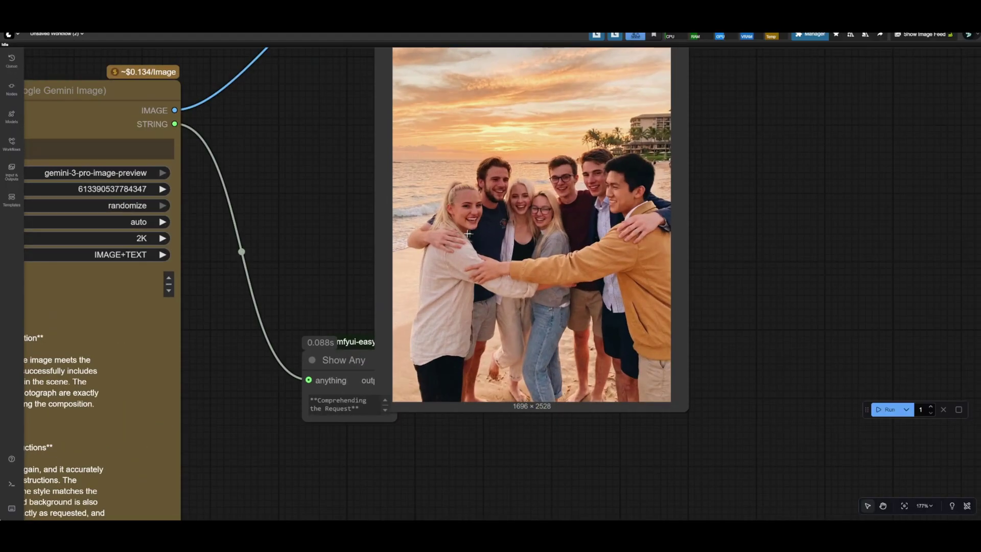
scroll(468, 234, "up", 1)
scroll(461, 267, "down", 2)
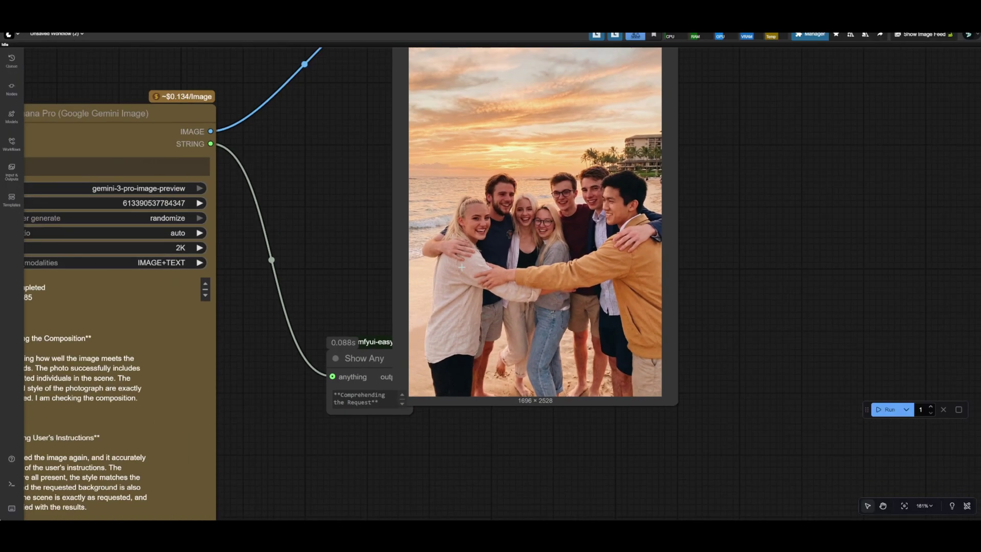
scroll(535, 342, "up", 4)
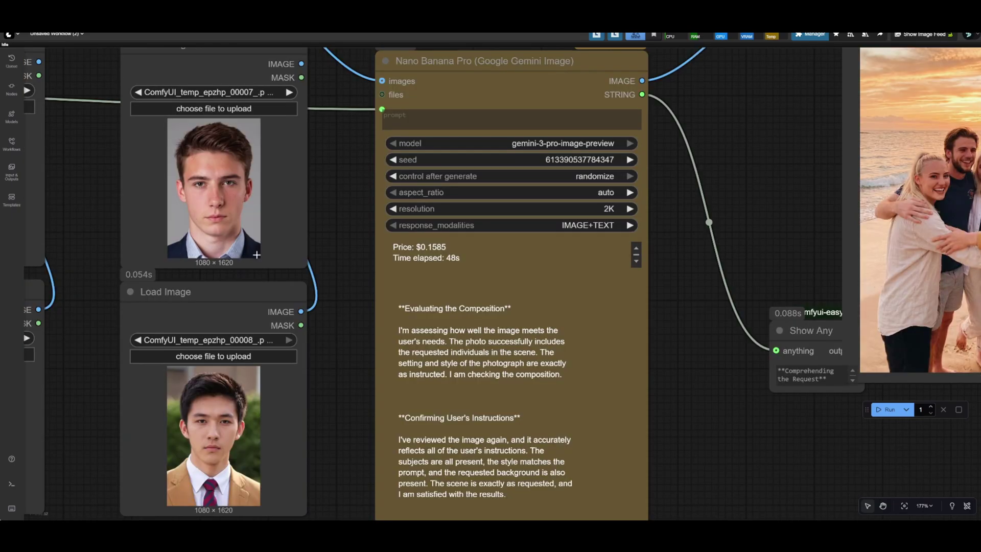
left_click_drag(728, 296, 364, 276)
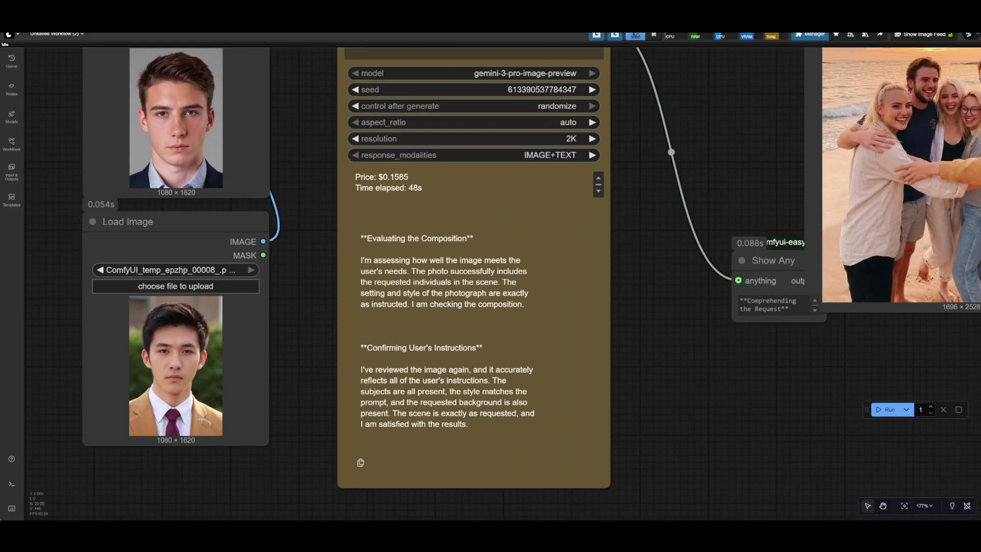
scroll(281, 401, "down", 1)
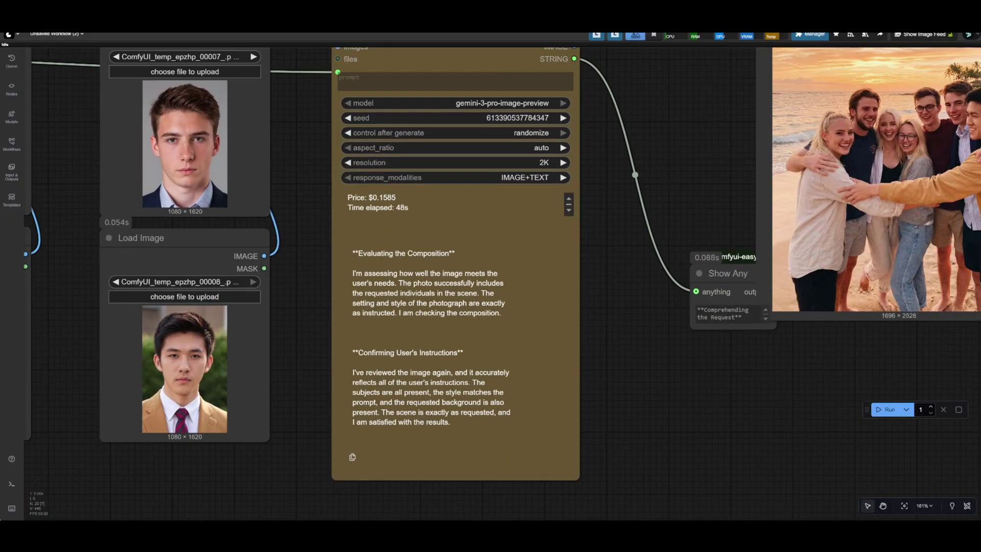
scroll(599, 346, "left", 10)
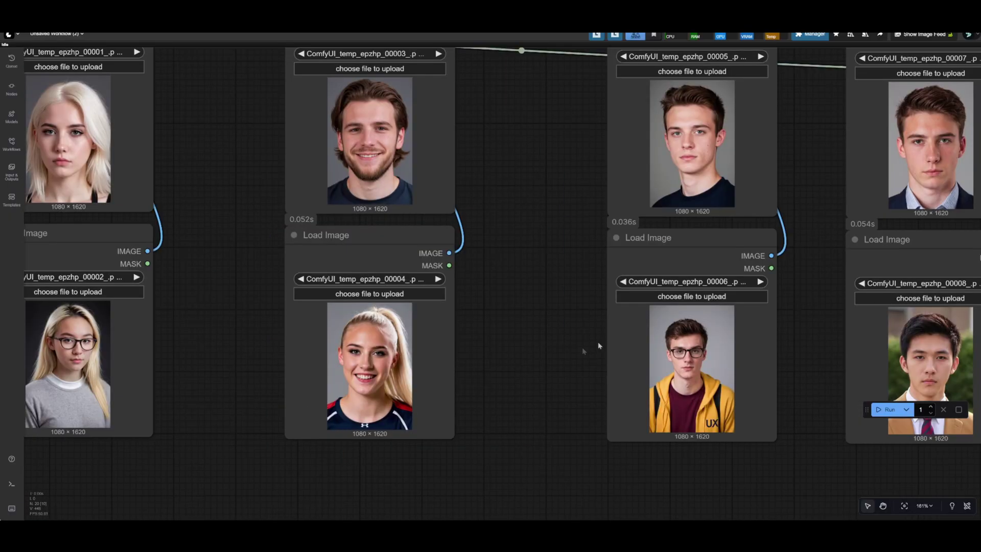
scroll(598, 346, "right", 10)
scroll(509, 188, "right", 10)
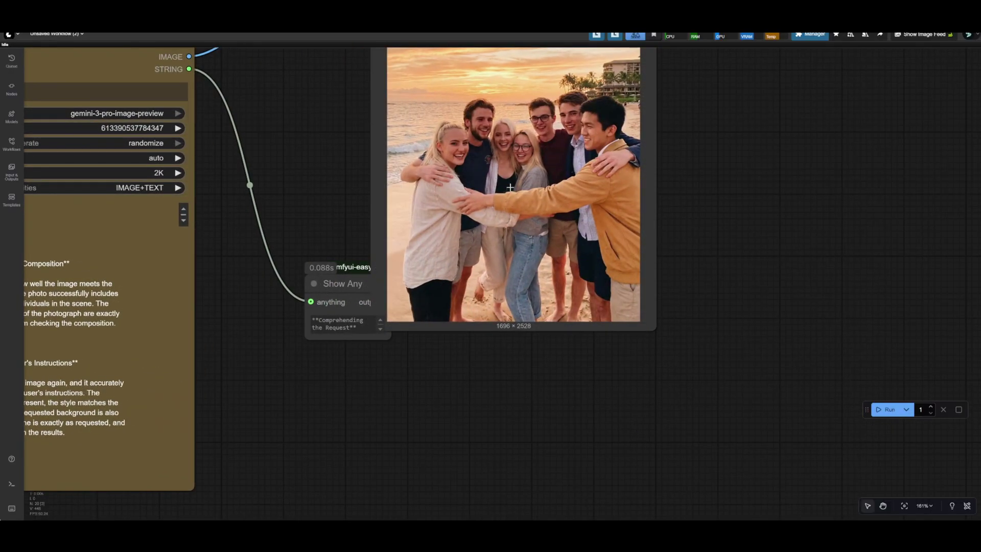
Check the price and elapsed time reported in the Nano Banana Pro node against its per-image price estimate.
left_click_drag(296, 187, 286, 206)
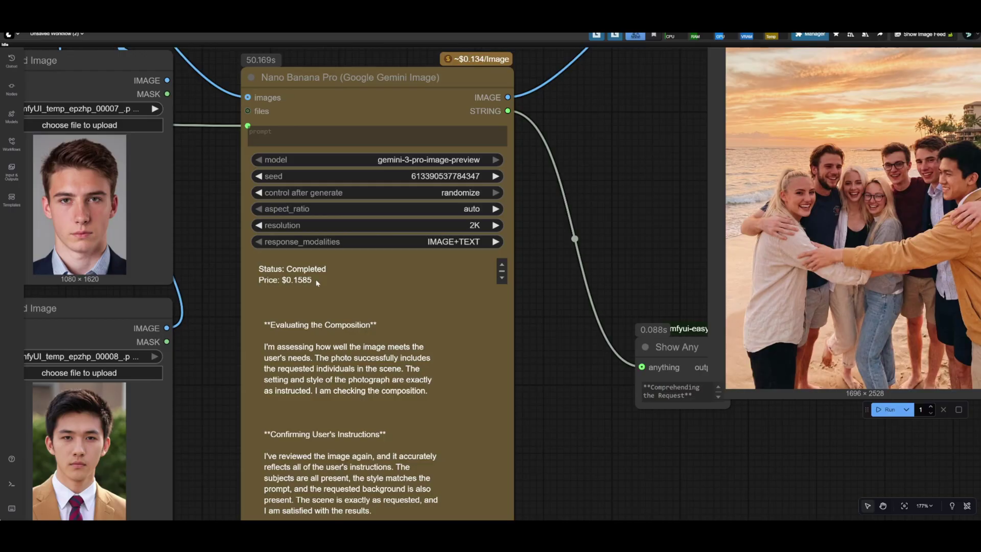
left_click_drag(317, 281, 259, 275)
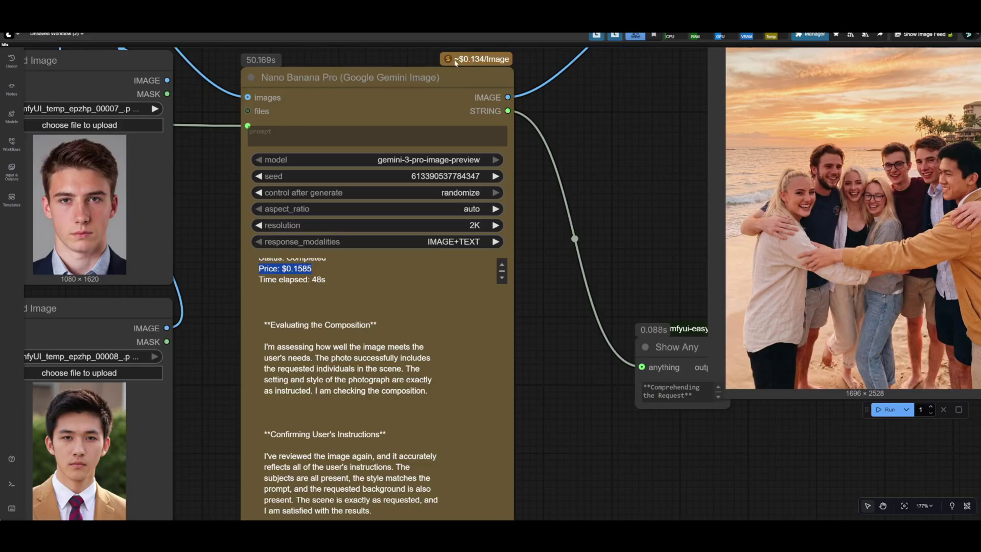
left_click(317, 278)
left_click_drag(461, 58, 488, 60)
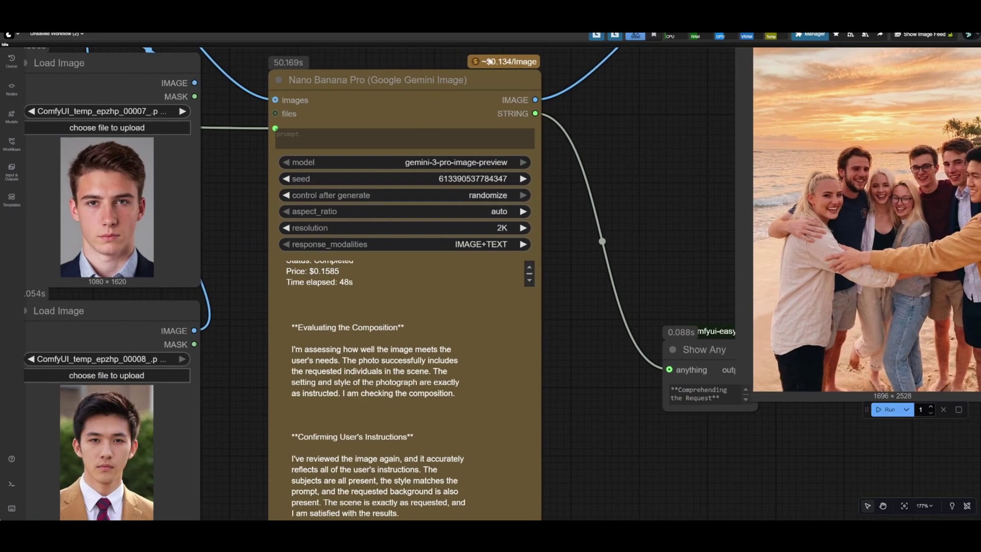
left_click_drag(339, 271, 314, 264)
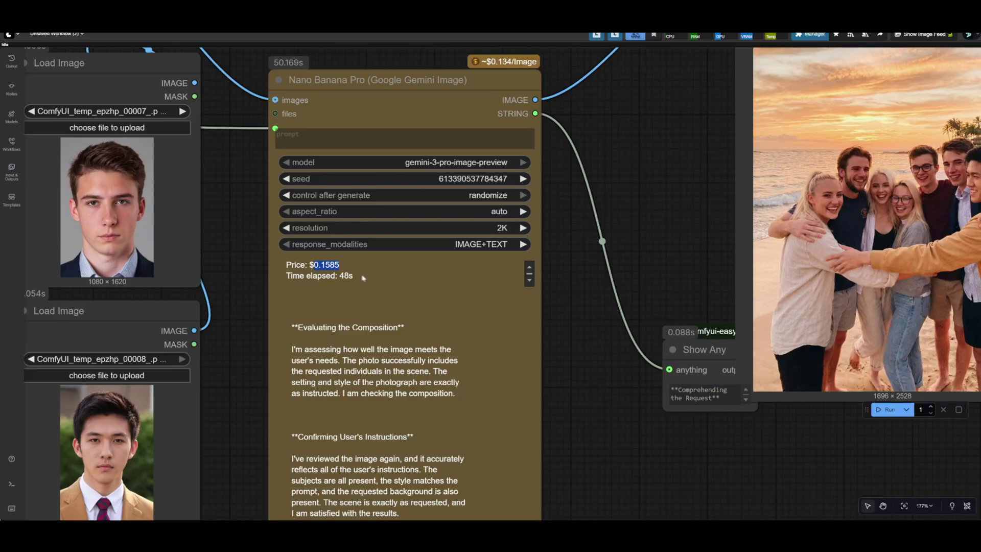
scroll(557, 231, "down", 1)
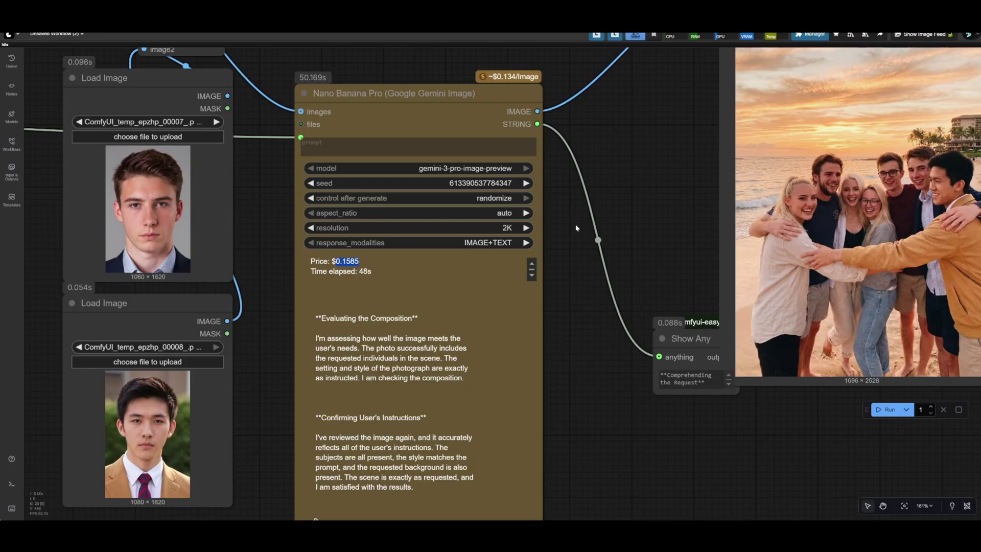
scroll(579, 222, "down", 2)
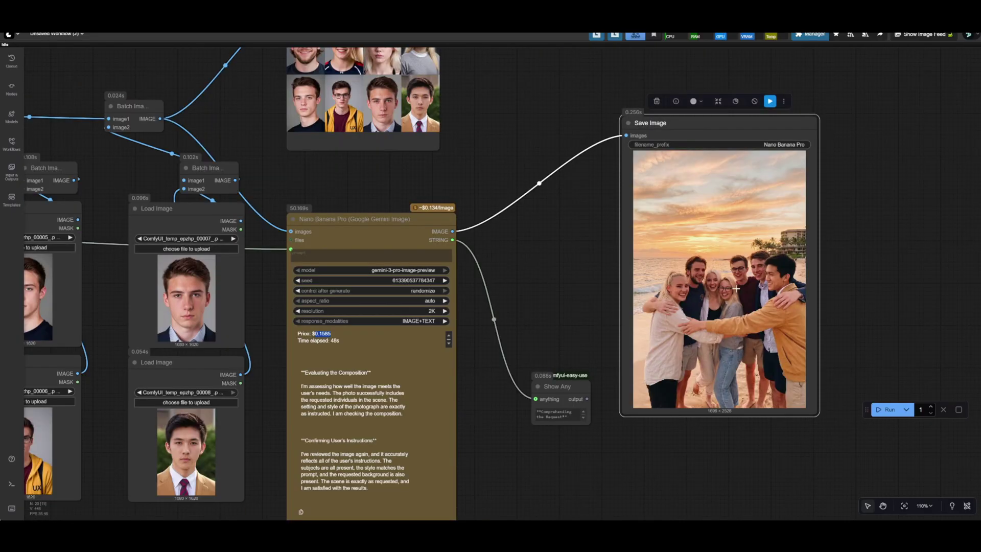
scroll(743, 287, "up", 1)
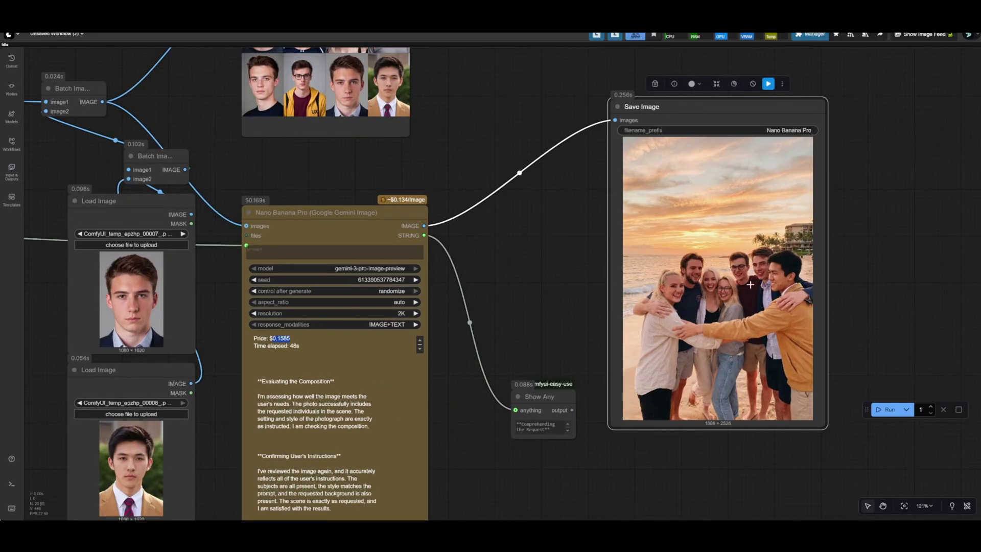
left_click_drag(374, 306, 704, 272)
Review the new editing prompt, the annotated chair photo, the floral pattern and the woman's portrait feeding the image batch.
scroll(570, 277, "down", 6)
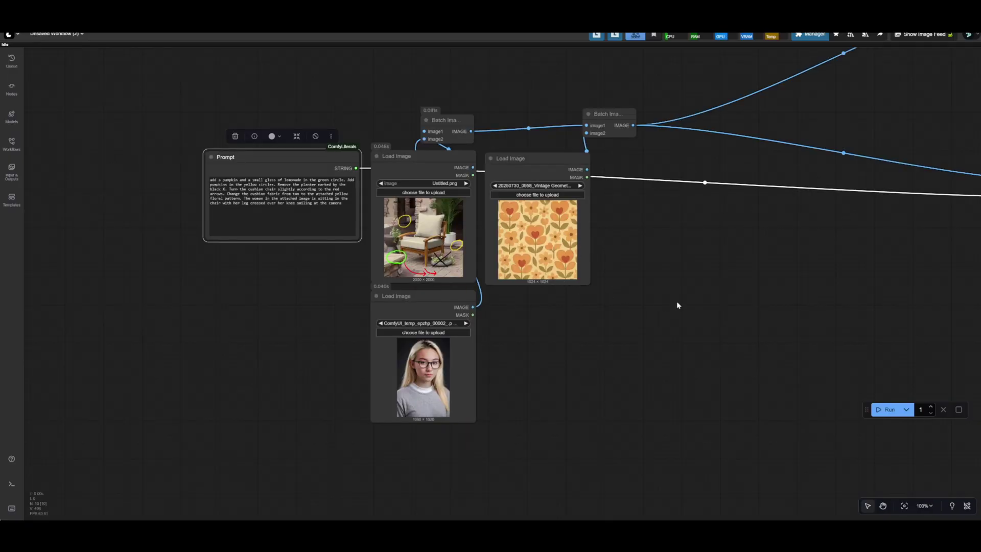
scroll(481, 285, "up", 3)
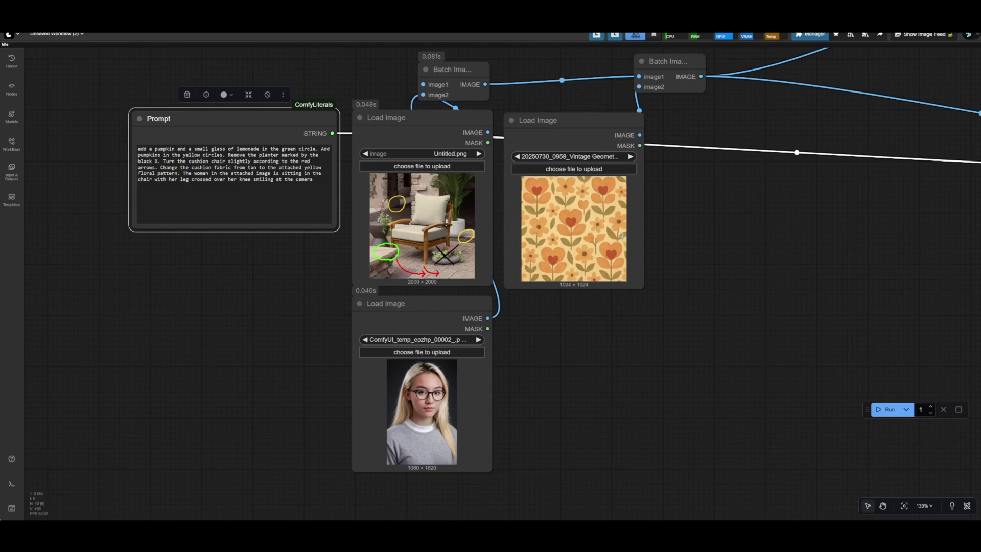
scroll(195, 127, "up", 4)
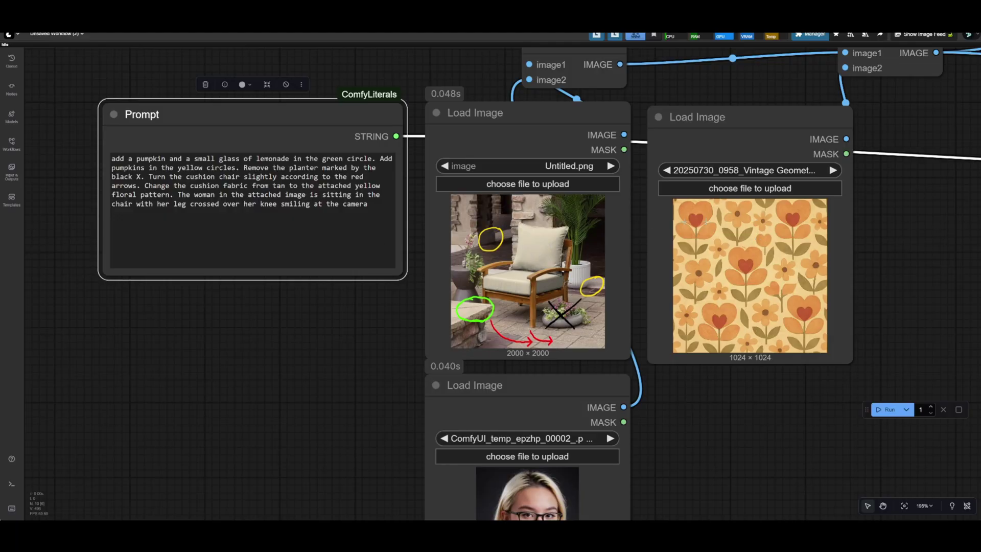
left_click_drag(543, 383, 516, 351)
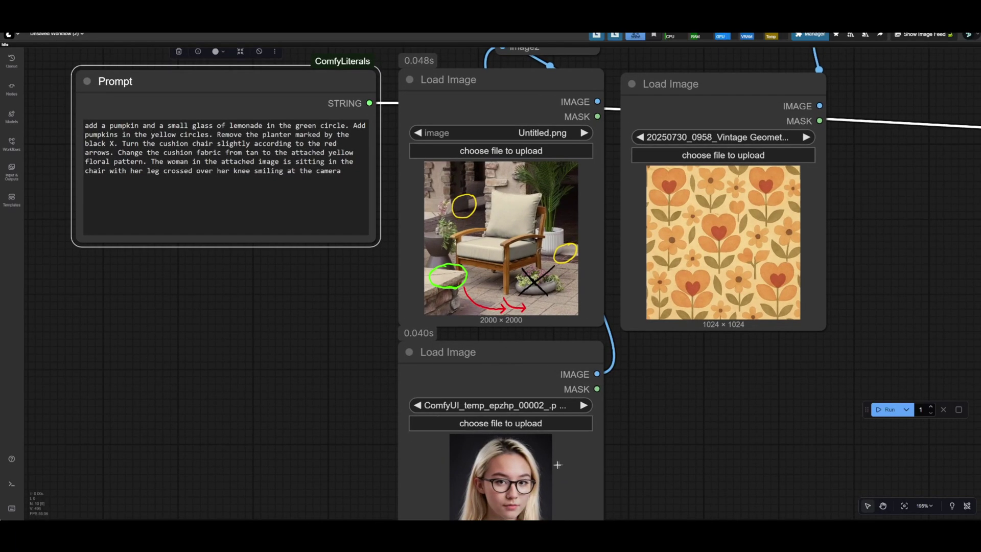
scroll(496, 262, "down", 10)
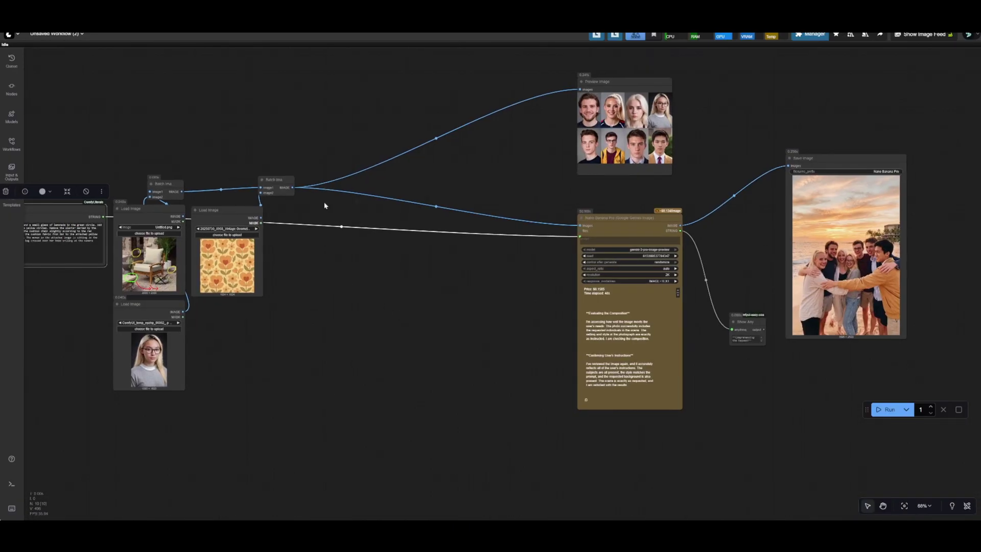
Bypass the Nano Banana Pro and Save Image nodes and run the workflow to preview the batched reference images.
left_click(627, 231)
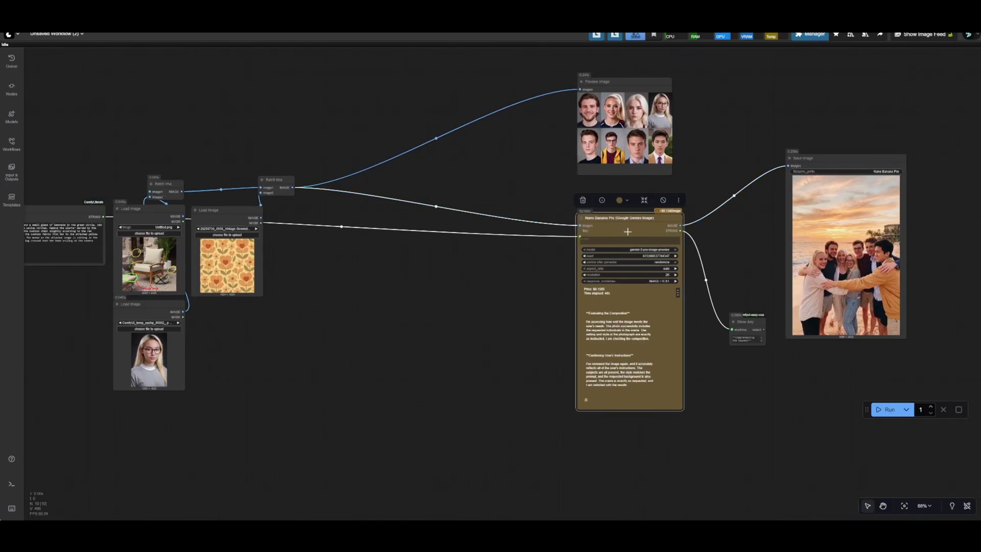
key("ctrl+b")
left_click(812, 168)
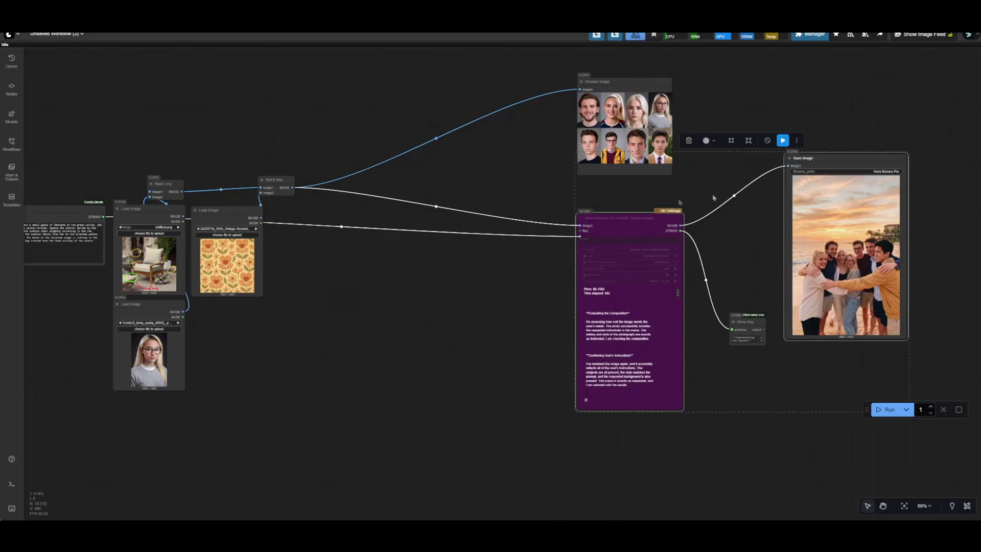
key("ctrl+b")
left_click(883, 411)
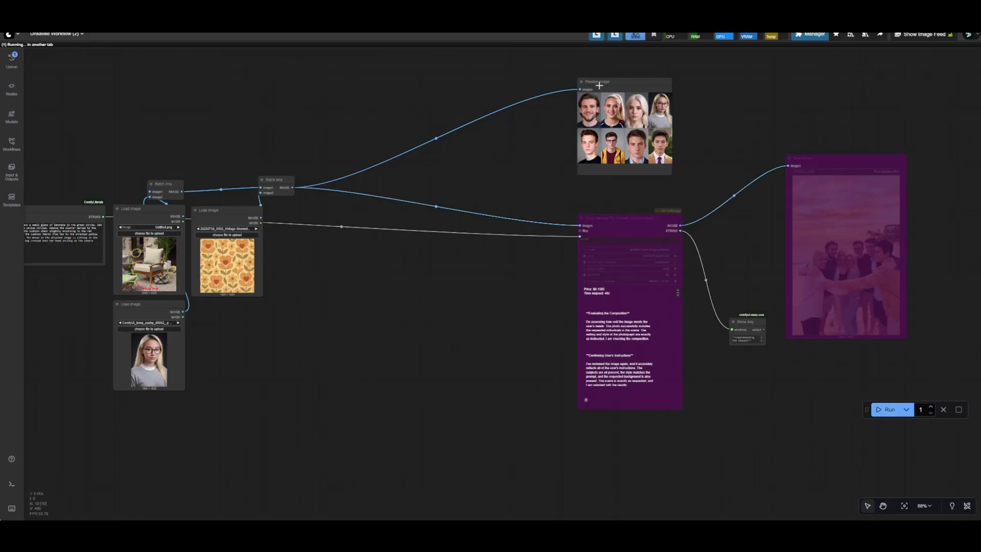
Move the Preview Image node closer to the Batch Images nodes.
left_click_drag(587, 149, 410, 148)
scroll(450, 154, "up", 3)
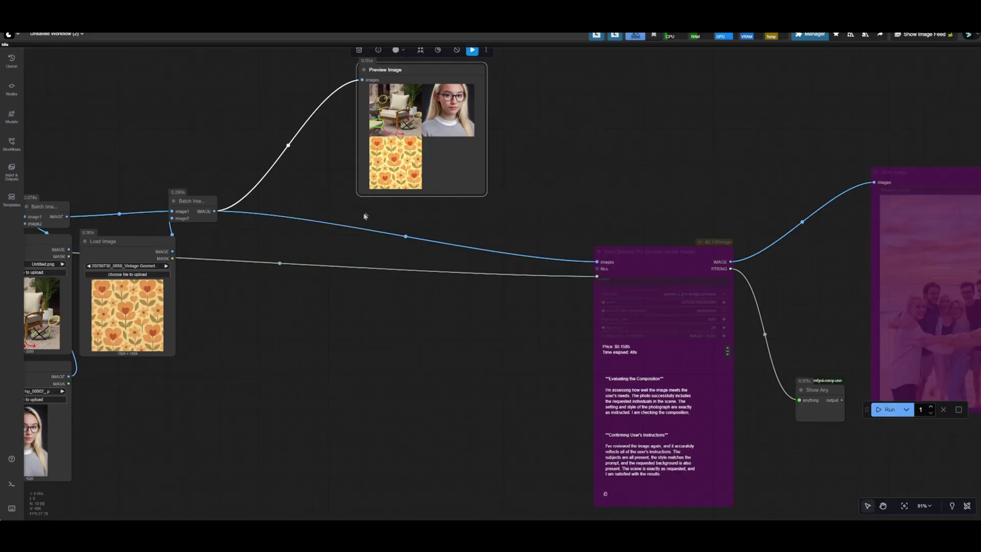
left_click_drag(364, 215, 471, 188)
Re-enable the bypassed Nano Banana Pro and Save Image nodes and set Nano Banana Pro's aspect_ratio to 1:1.
scroll(480, 194, "down", 3)
key("ctrl+b")
left_click_drag(705, 216, 673, 202)
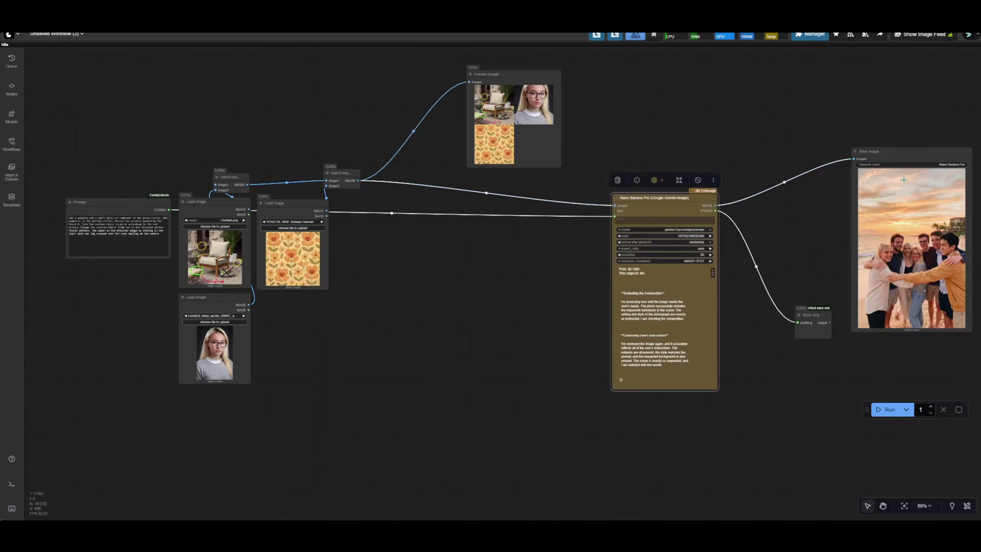
scroll(724, 256, "up", 6)
left_click(636, 241)
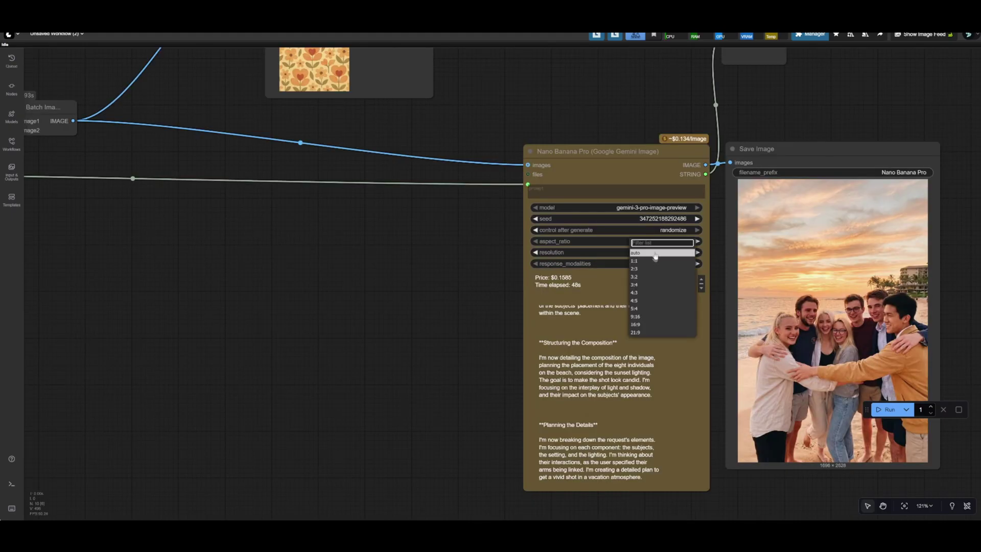
left_click(650, 262)
scroll(240, 275, "down", 2)
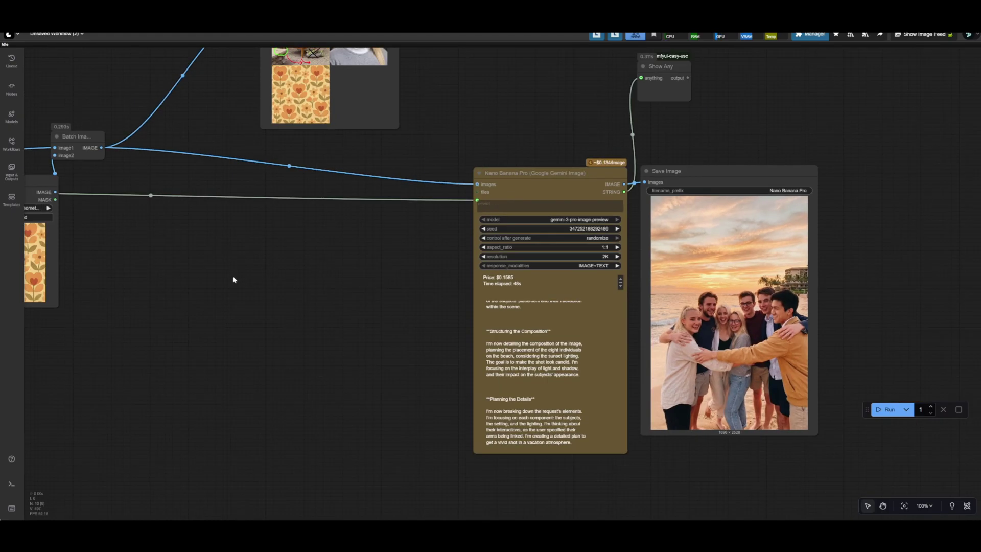
Run the full workflow and examine how the generated patio image follows the prompt and the drawn annotations.
left_click_drag(235, 278, 401, 302)
scroll(402, 302, "down", 1)
scroll(413, 330, "down", 3)
left_click(889, 410)
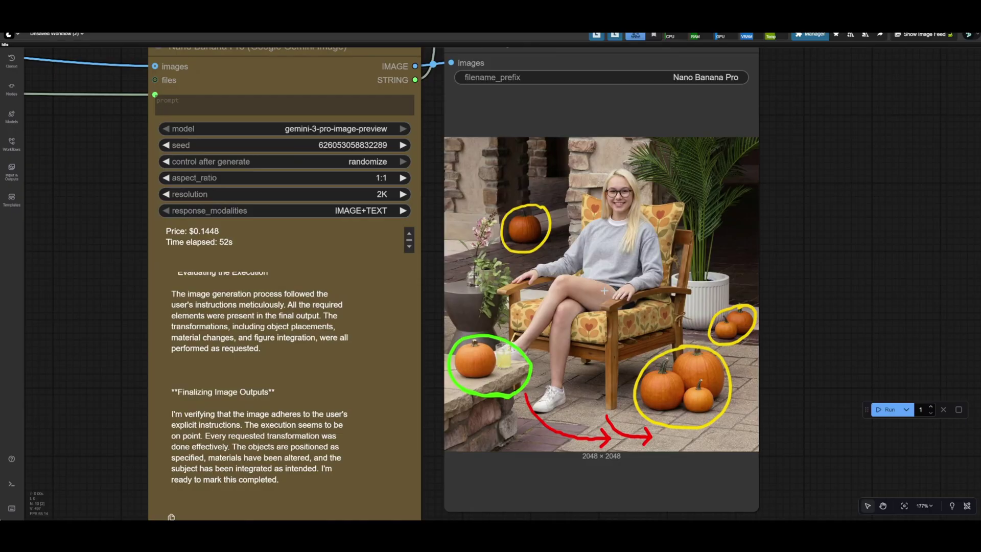
scroll(604, 290, "up", 4)
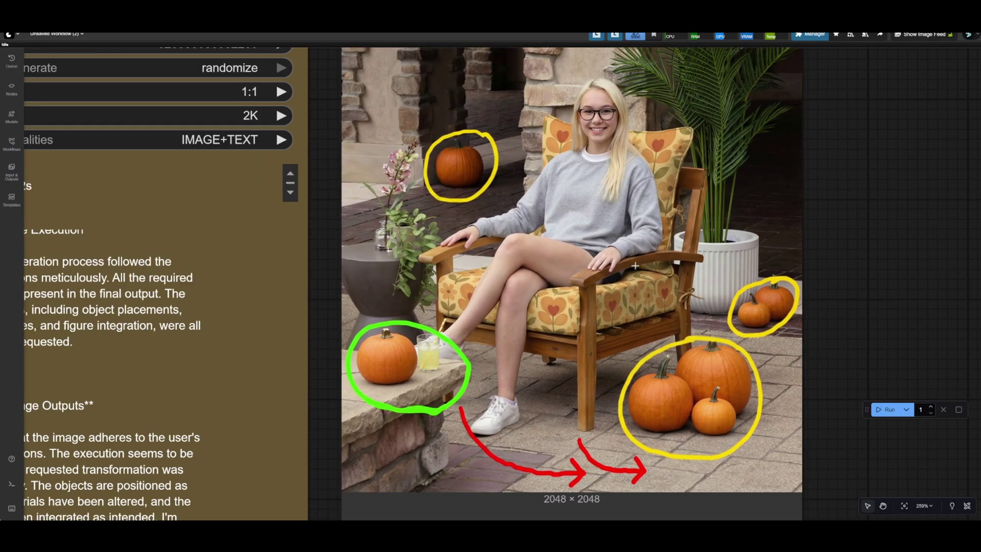
scroll(563, 338, "down", 2)
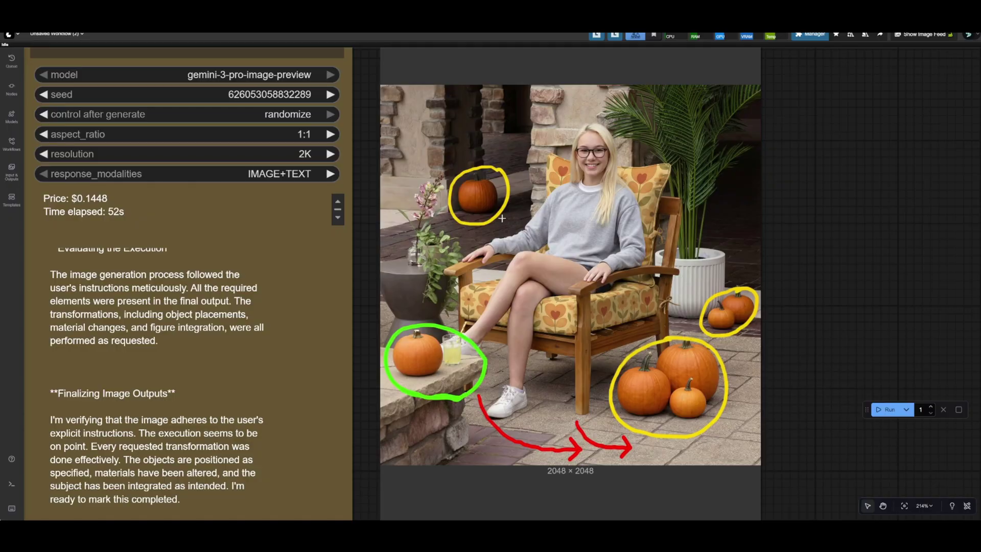
Add "Do not include annotations in final image." before the cushion fabric sentence in the prompt and run the workflow again.
scroll(530, 273, "down", 1)
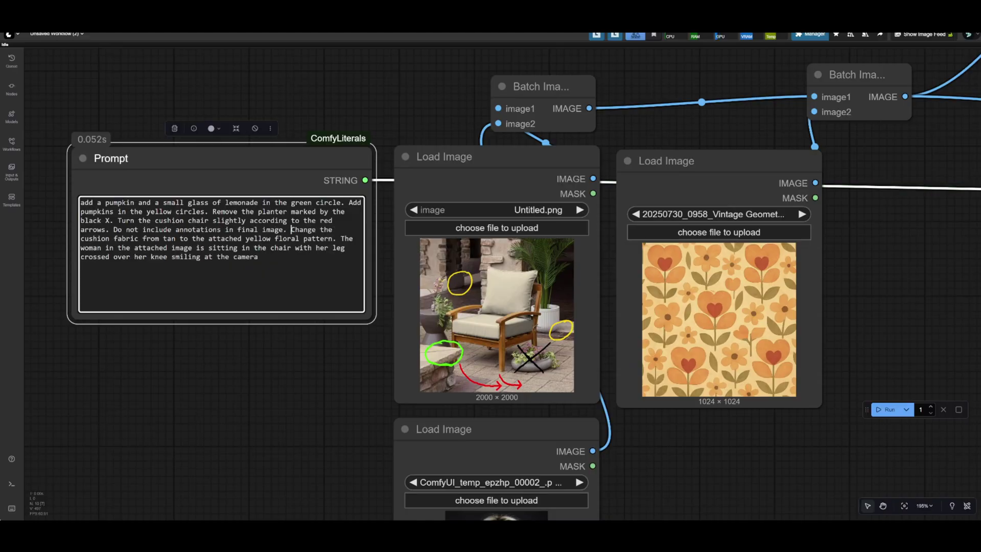
scroll(374, 289, "down", 3)
left_click_drag(517, 313, 244, 280)
scroll(244, 280, "down", 8)
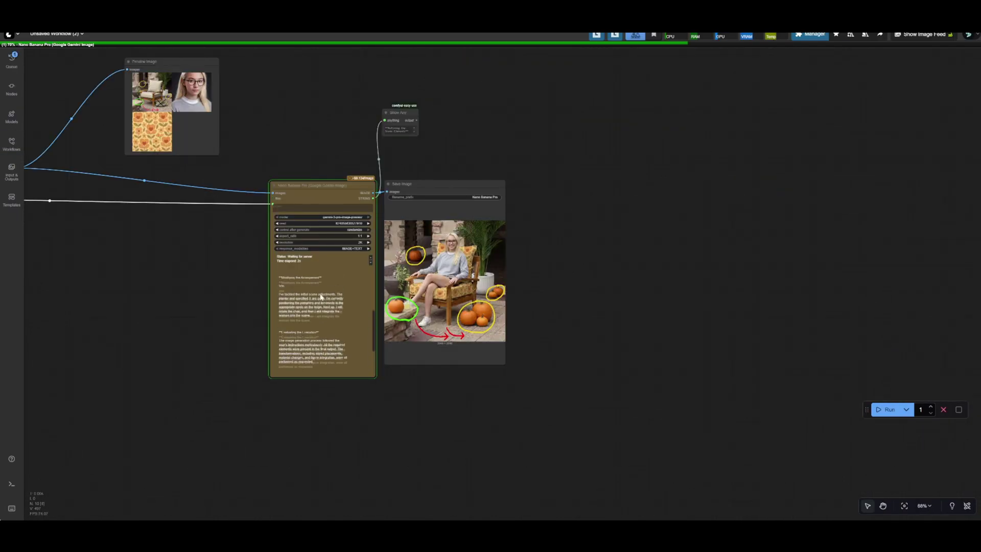
Examine the newly generated patio image for the requested pumpkins, lemonade, chair rotation, cushion pattern and any leftover annotations.
scroll(567, 258, "up", 5)
scroll(464, 259, "up", 5)
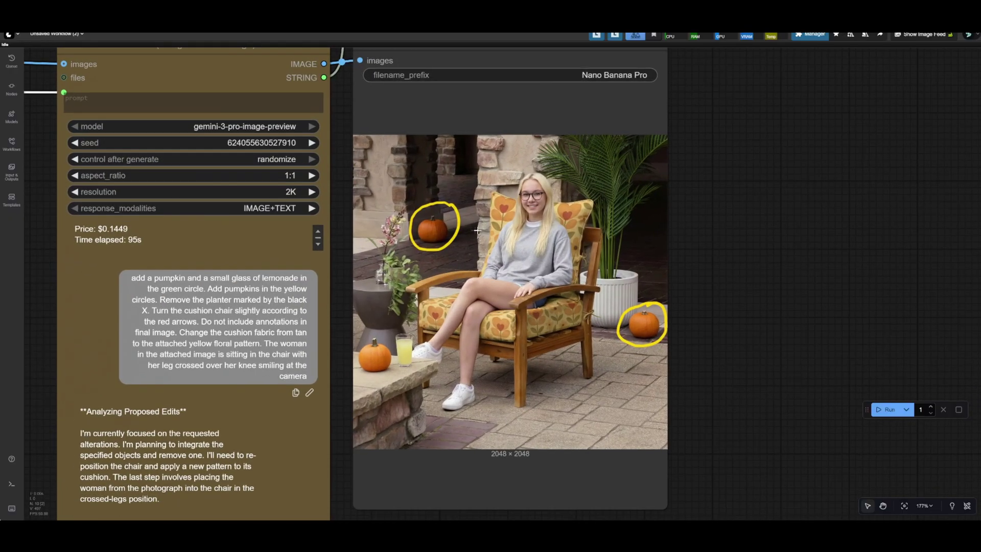
scroll(454, 229, "down", 4)
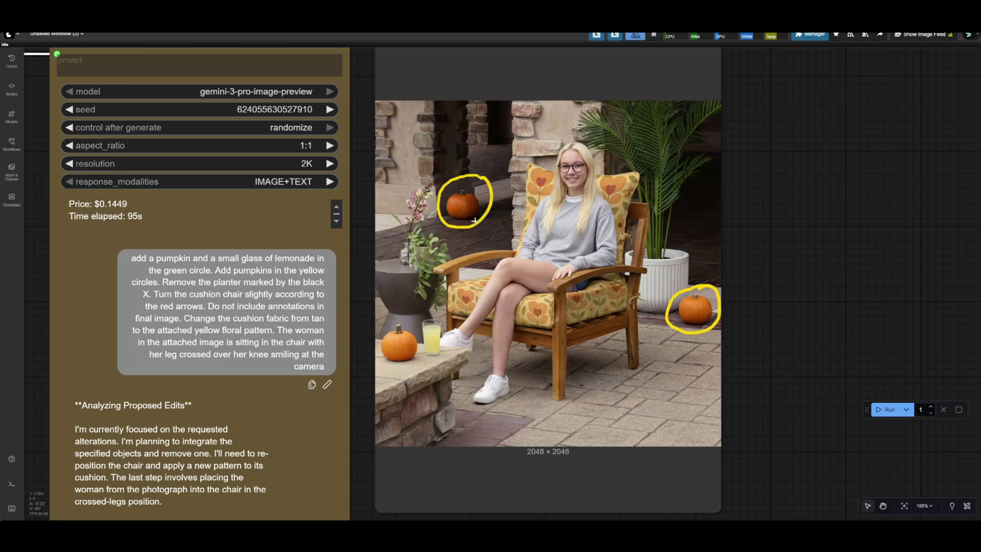
scroll(589, 349, "down", 2)
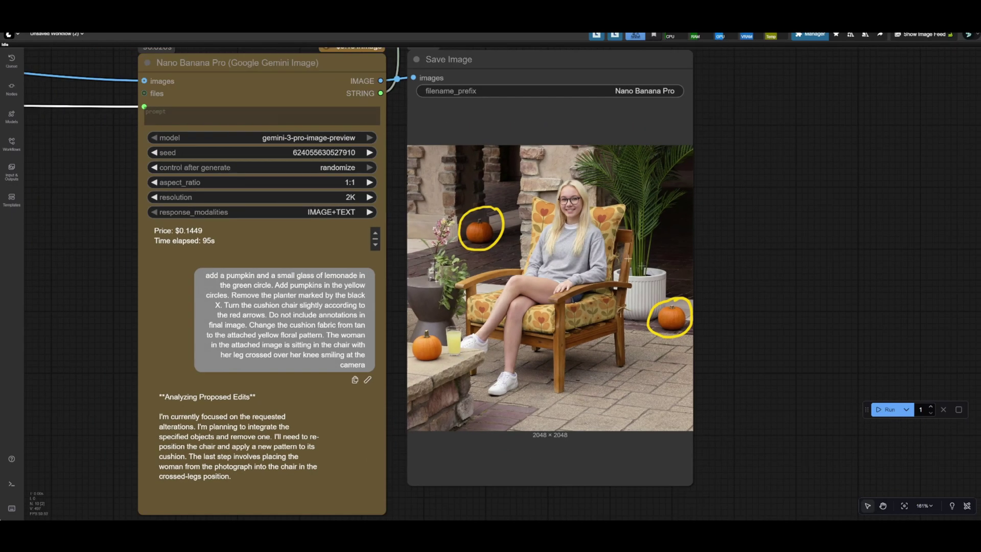
scroll(585, 293, "down", 9)
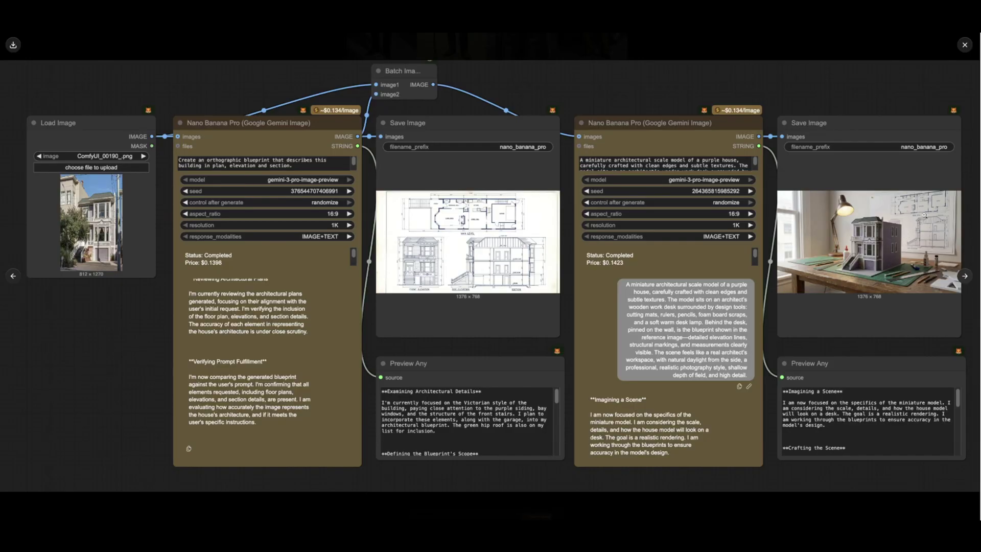
In the ComfyUI blog post, close the enlarged example workflow image and review the section on Gemini 3 support.
left_click(922, 211)
scroll(437, 241, "down", 5)
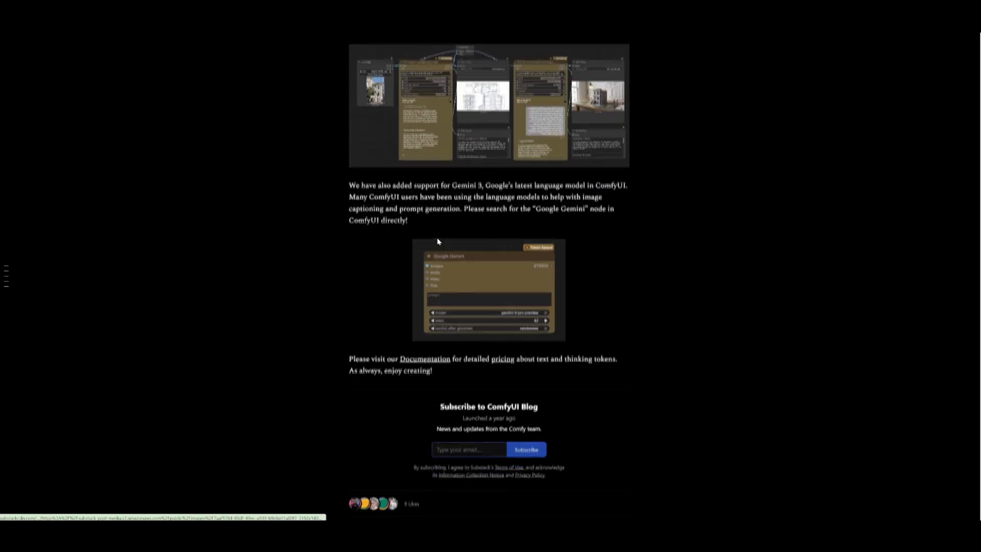
scroll(438, 241, "up", 3)
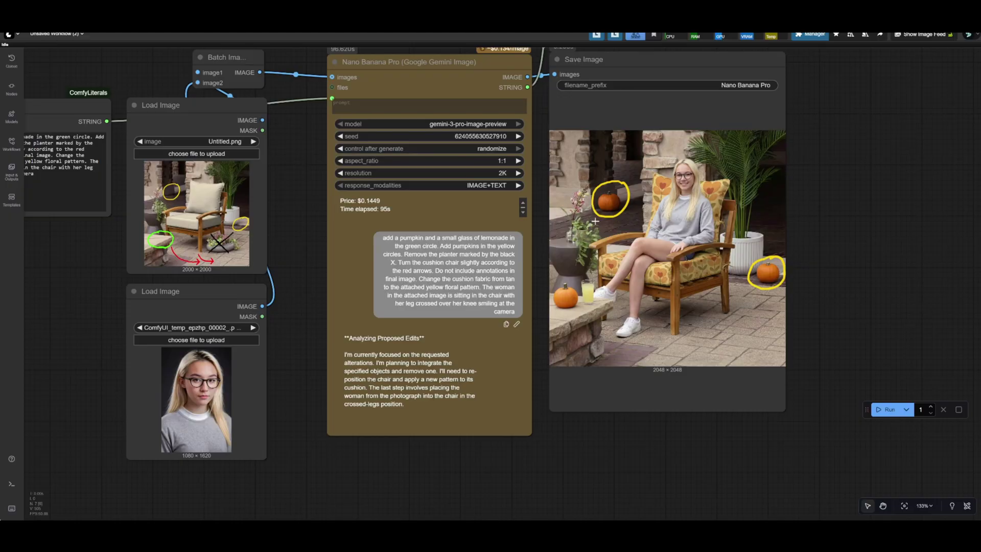
Place the portrait's Load Image node beside the Save Image node and compare the woman's likeness with the generated image.
left_click_drag(160, 291, 820, 111)
scroll(767, 221, "up", 5)
scroll(529, 198, "up", 5)
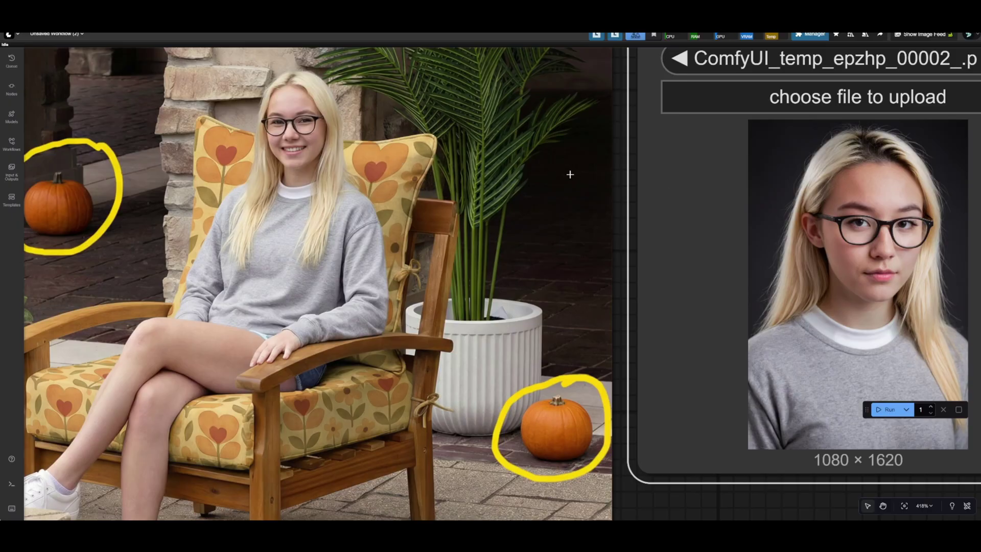
scroll(569, 174, "down", 3)
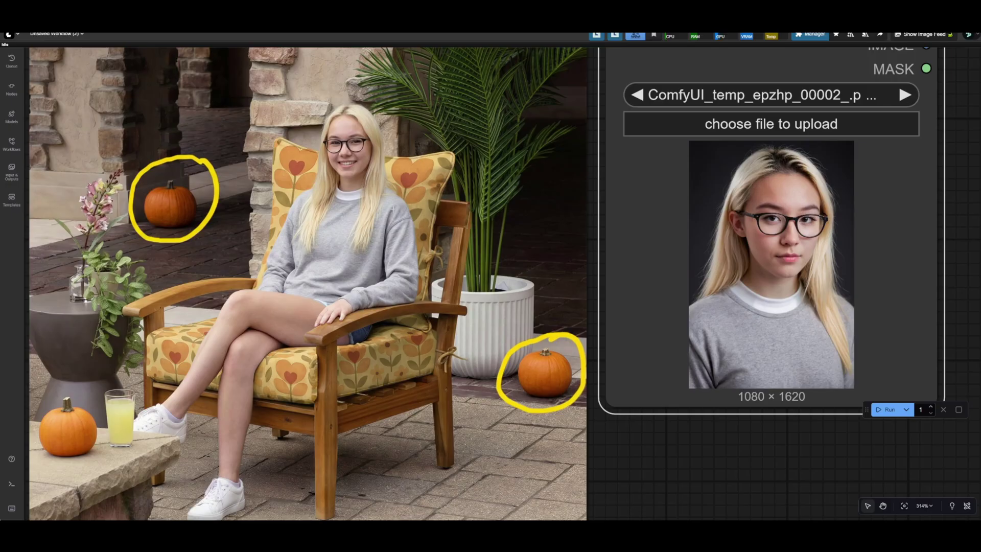
scroll(392, 208, "down", 6)
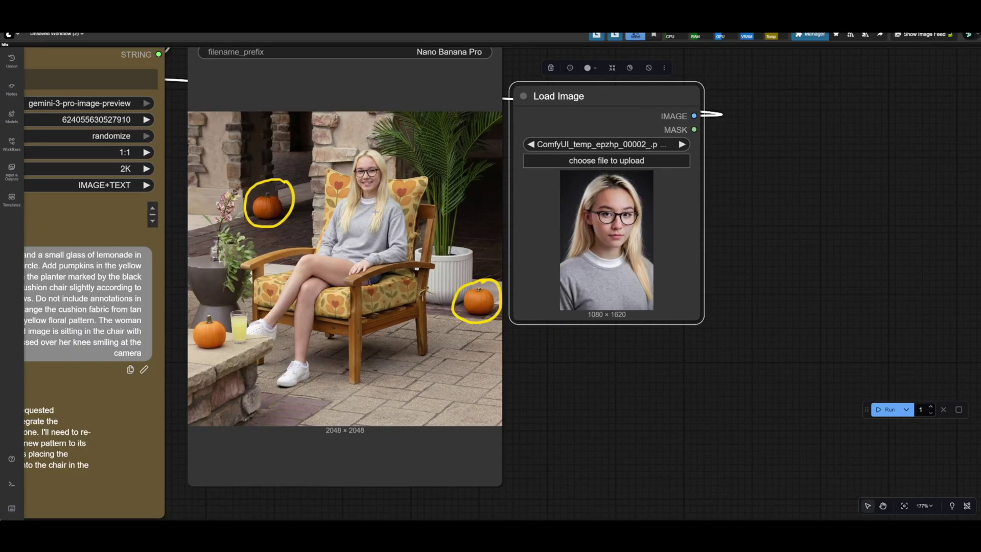
scroll(393, 209, "down", 8)
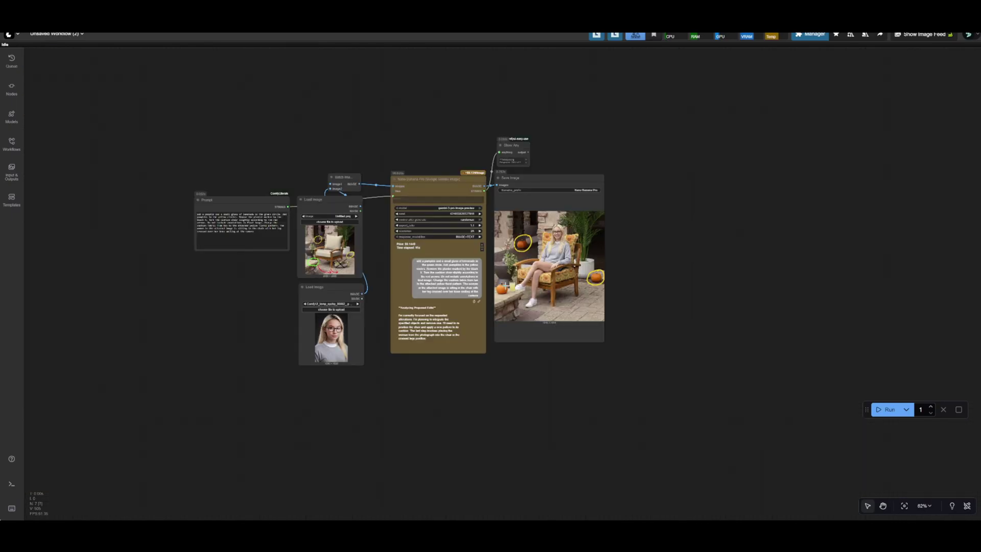